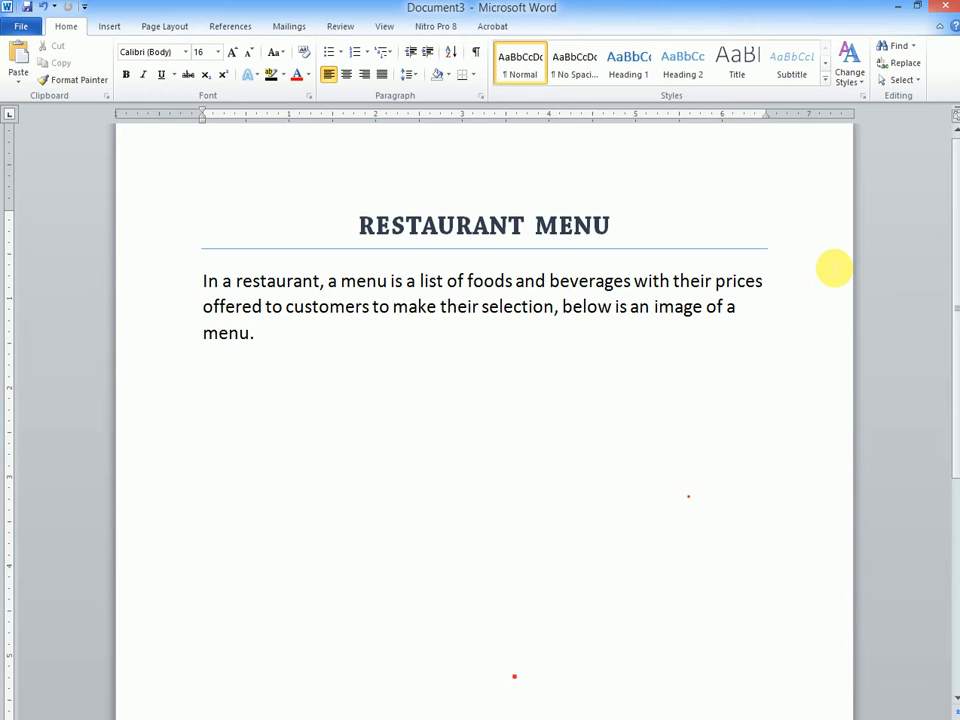
# Step: Magnify the screen to 150% to examine the picture insertion commands, and return it to 100%
pyautogui.click(112, 27)
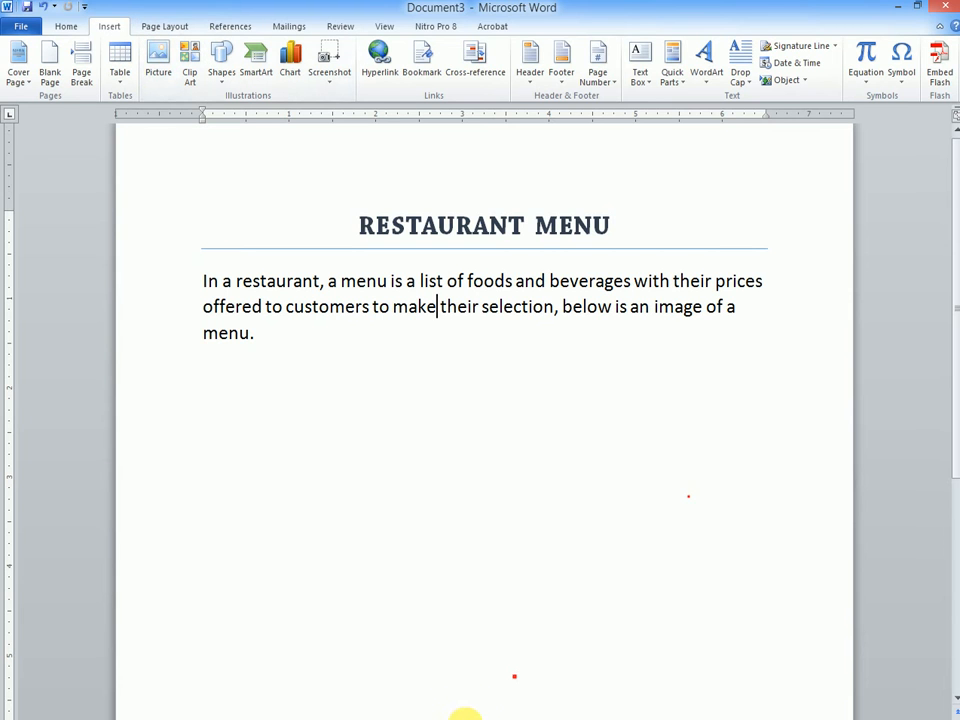
pyautogui.press('super+plus')
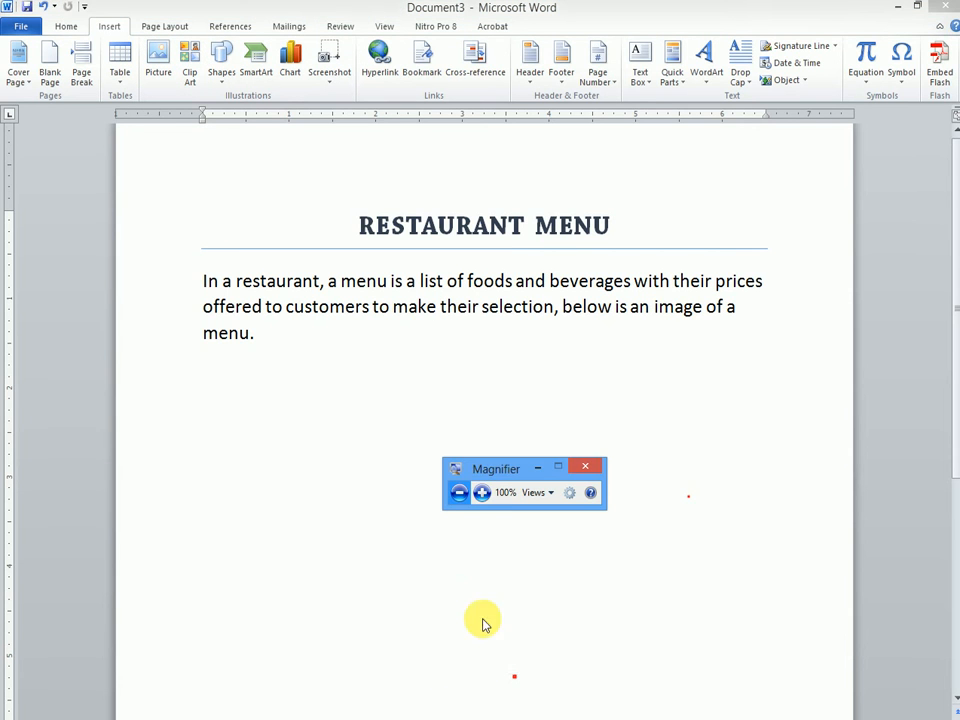
pyautogui.click(484, 493)
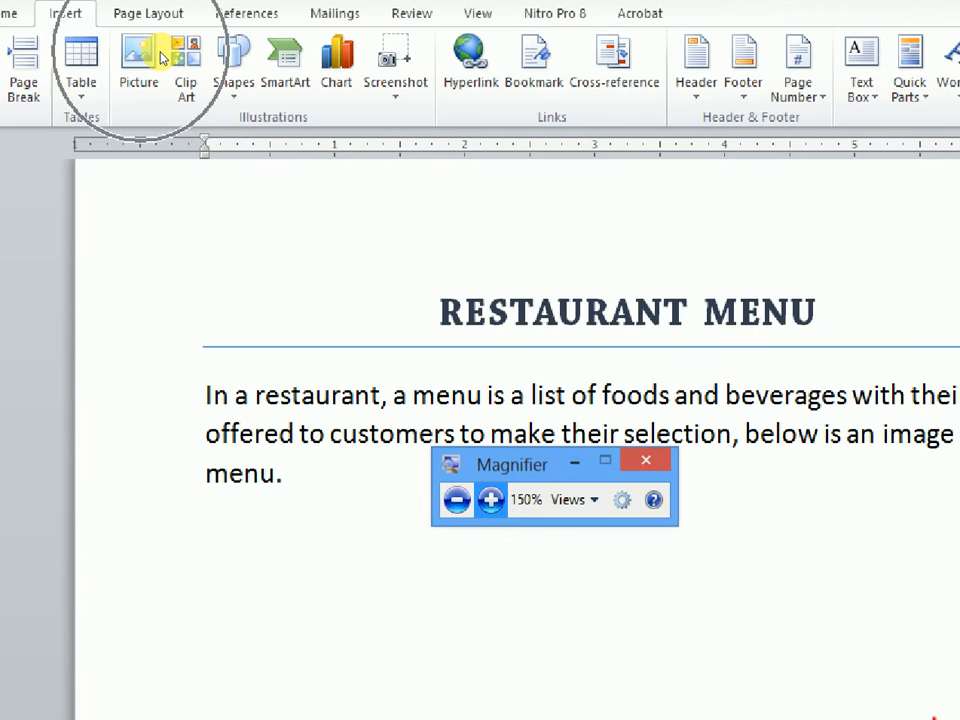
pyautogui.click(371, 349)
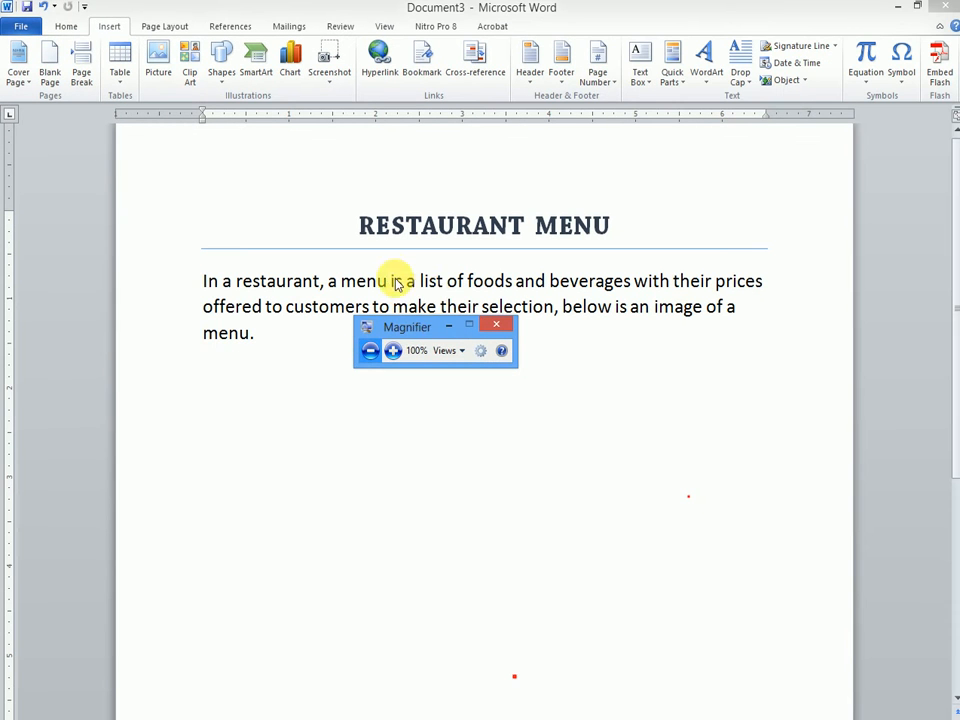
pyautogui.click(449, 325)
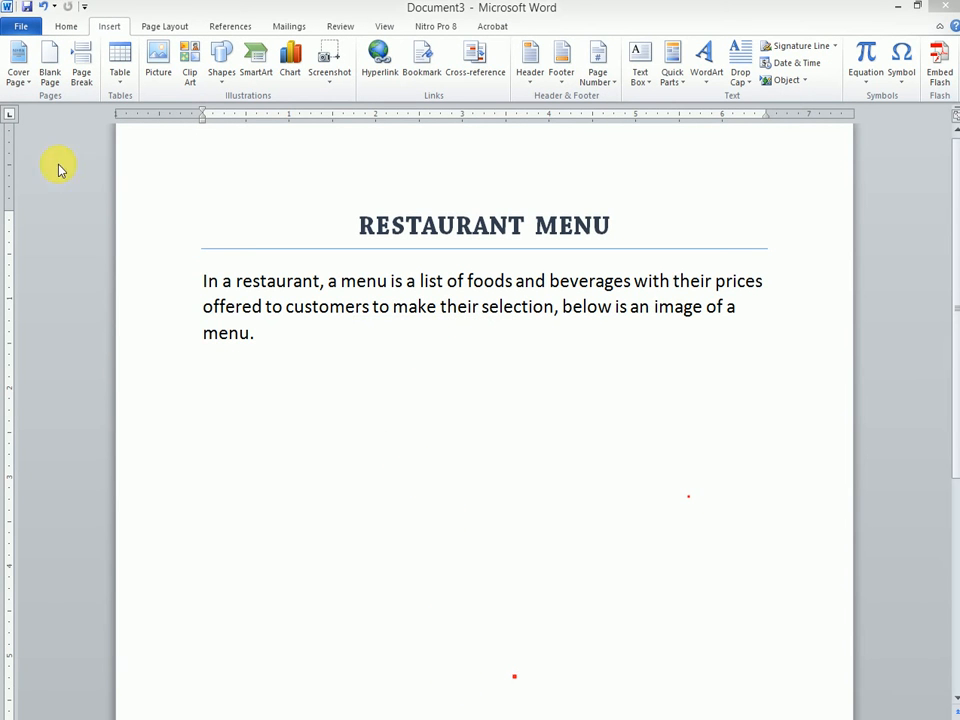
# Step: Insert the "sample menu" picture from the pics folder on the Desktop into the document
pyautogui.click(156, 62)
pyautogui.moveTo(150, 17); pyautogui.dragTo(323, 100)
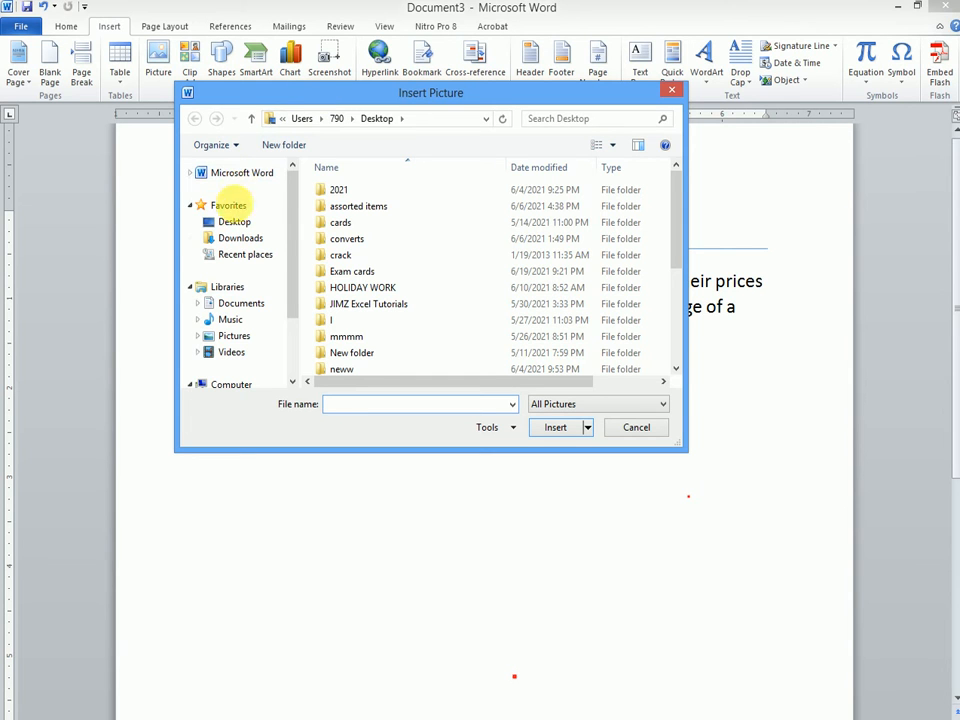
pyautogui.click(235, 223)
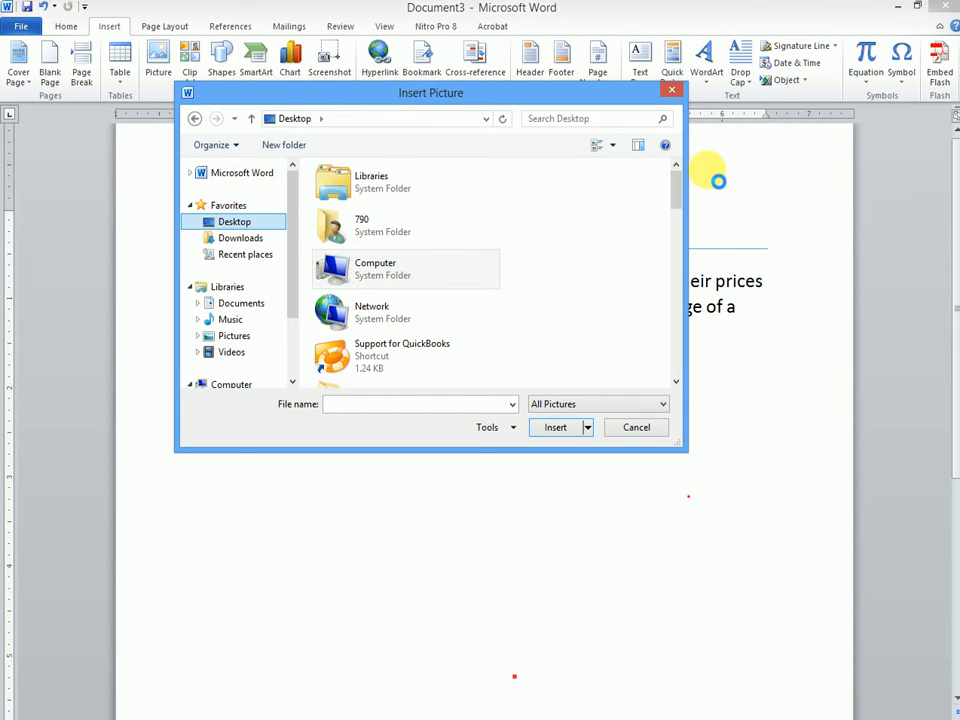
pyautogui.moveTo(676, 190); pyautogui.dragTo(677, 283)
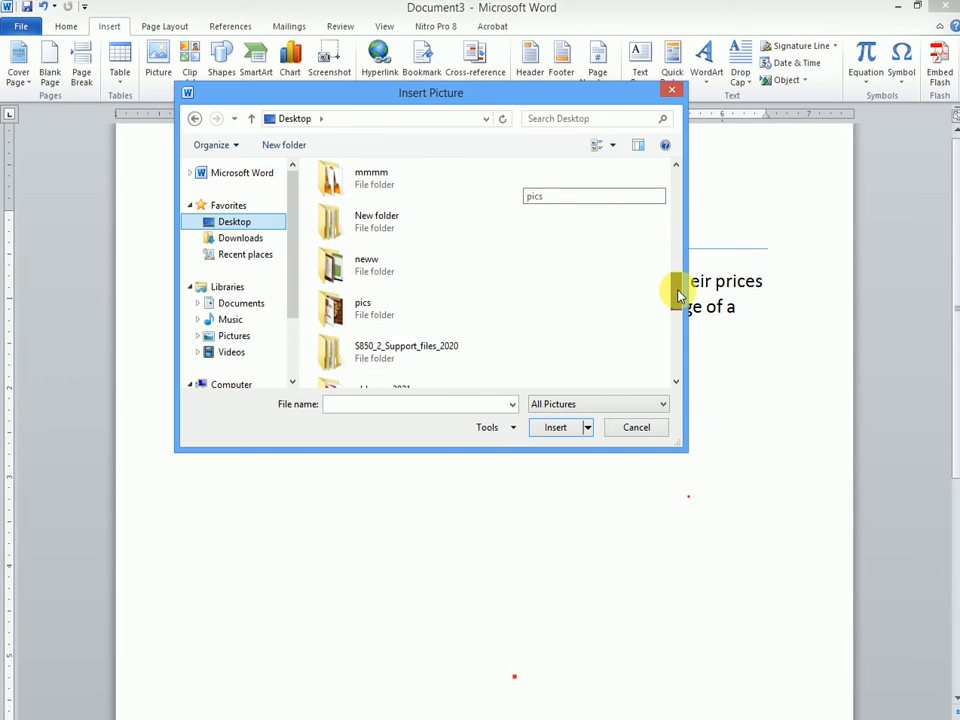
pyautogui.doubleClick(381, 315)
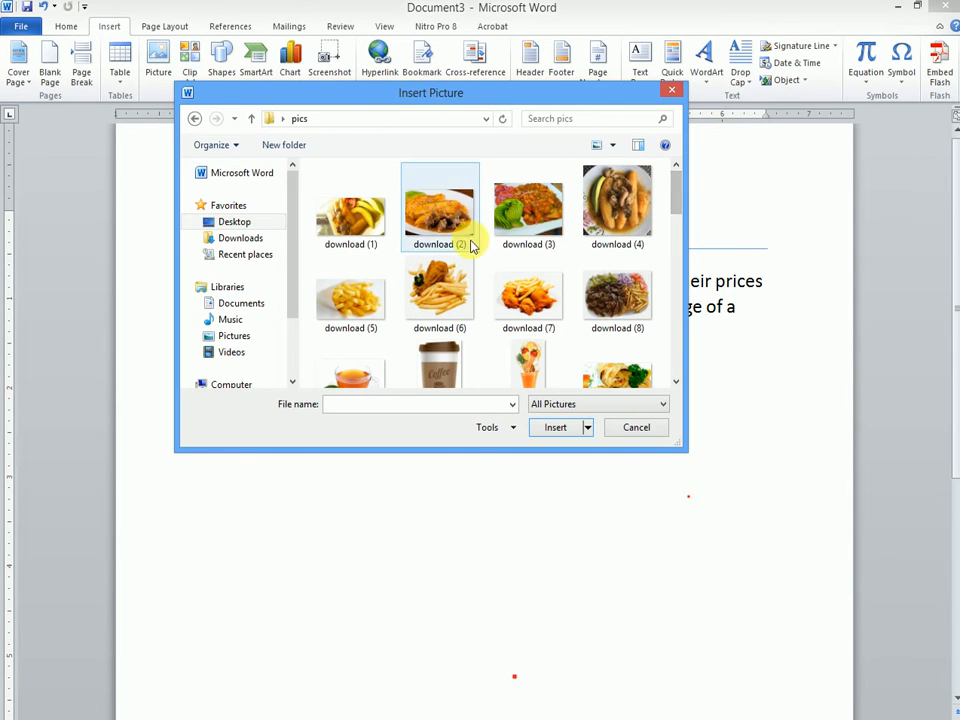
pyautogui.moveTo(684, 197); pyautogui.dragTo(677, 366)
pyautogui.click(500, 282)
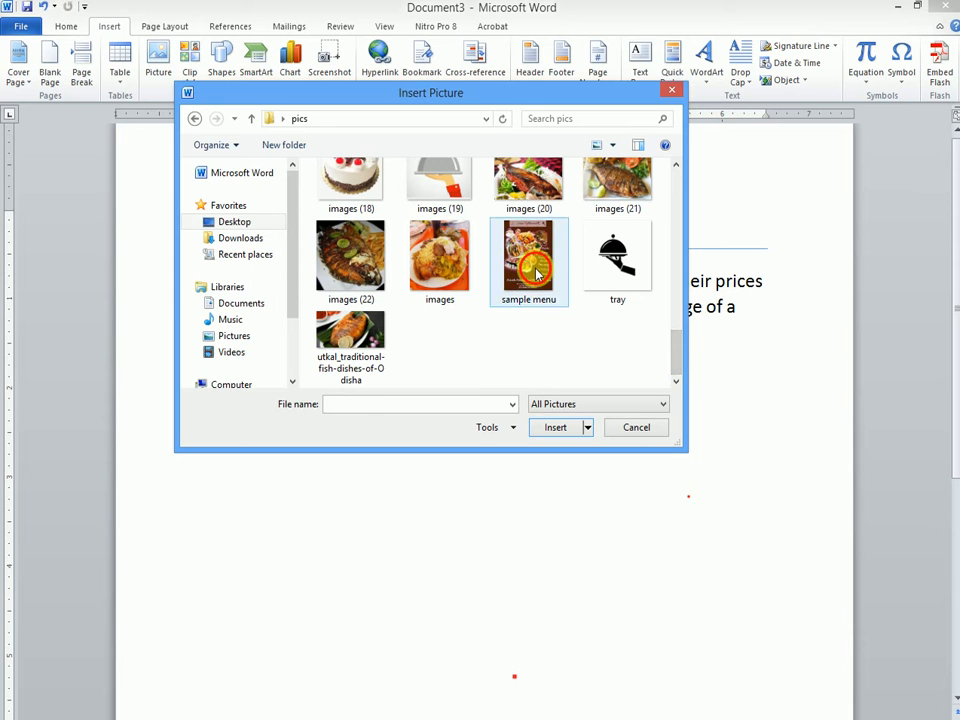
pyautogui.click(555, 428)
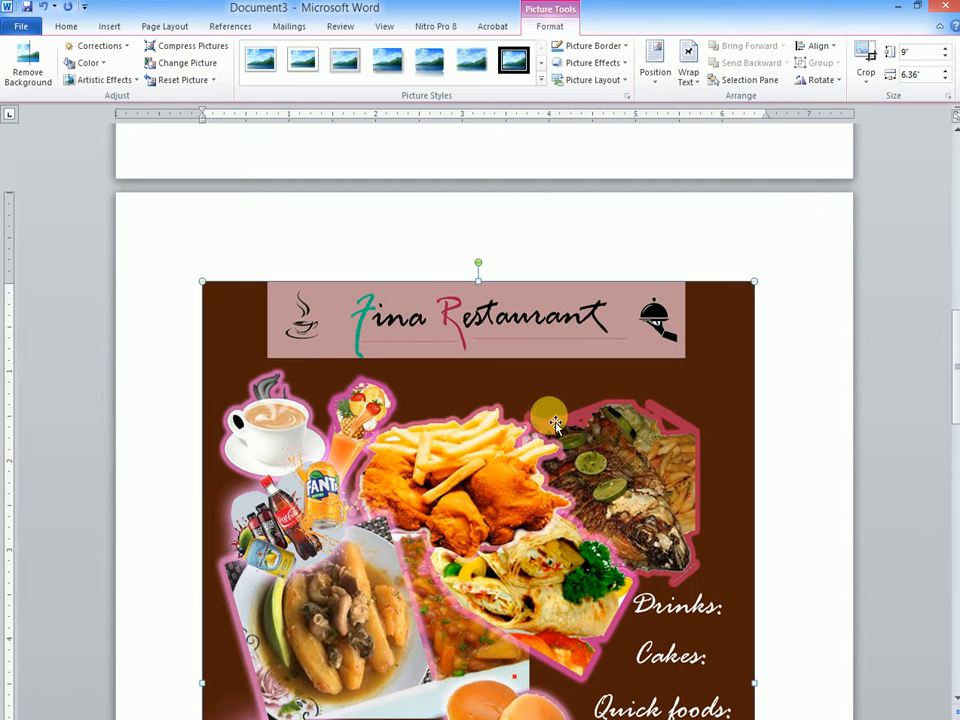
# Step: Examine how the paragraph text is laid out before and after the inserted menu picture across the pages
pyautogui.moveTo(954, 392); pyautogui.dragTo(258, 307)
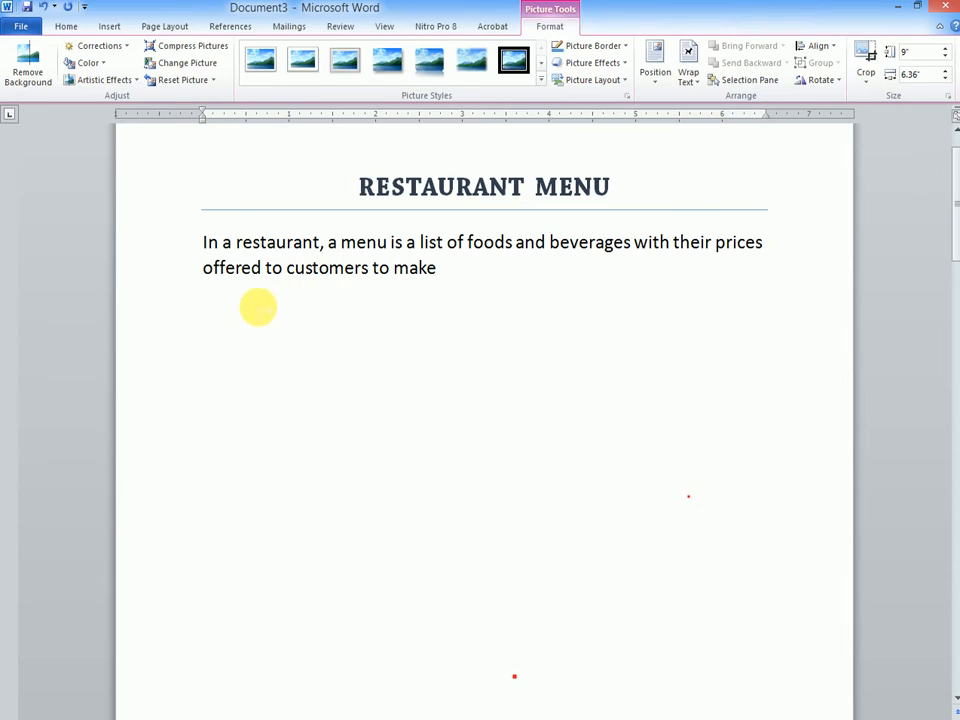
pyautogui.click(196, 309)
pyautogui.doubleClick(204, 312)
pyautogui.tripleClick(206, 314)
pyautogui.doubleClick(206, 314)
pyautogui.click(440, 283)
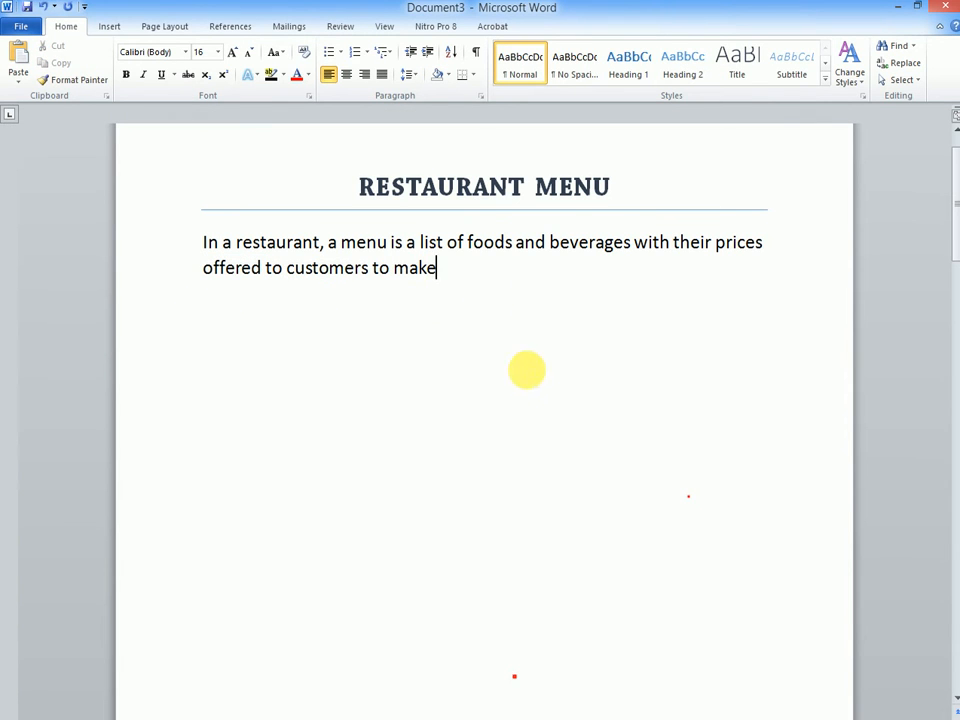
pyautogui.moveTo(955, 234); pyautogui.dragTo(946, 542)
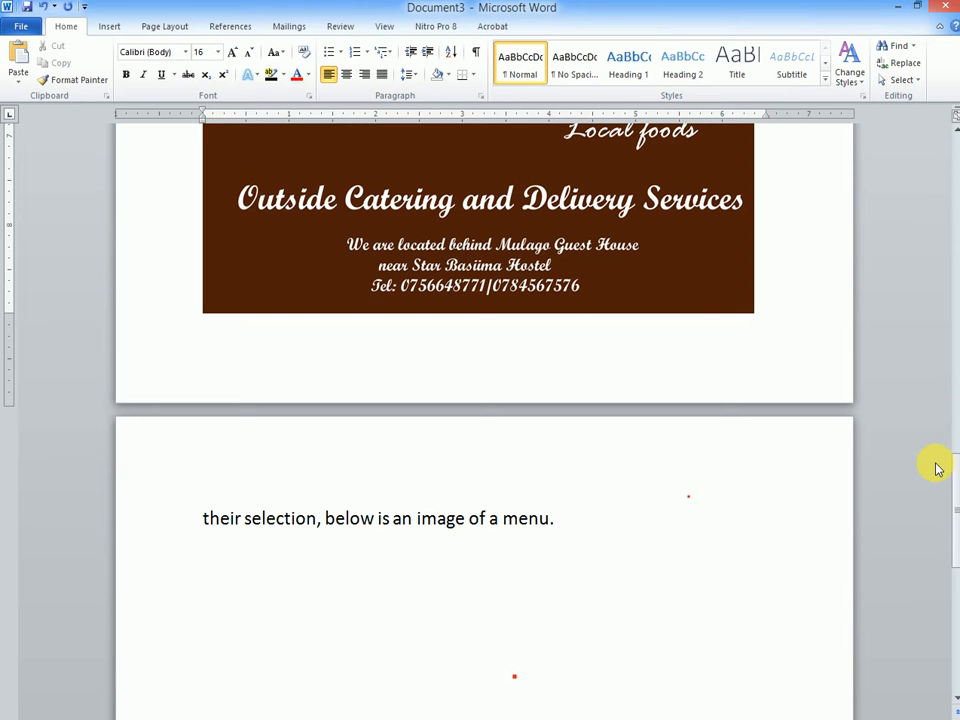
pyautogui.moveTo(957, 485); pyautogui.dragTo(956, 312)
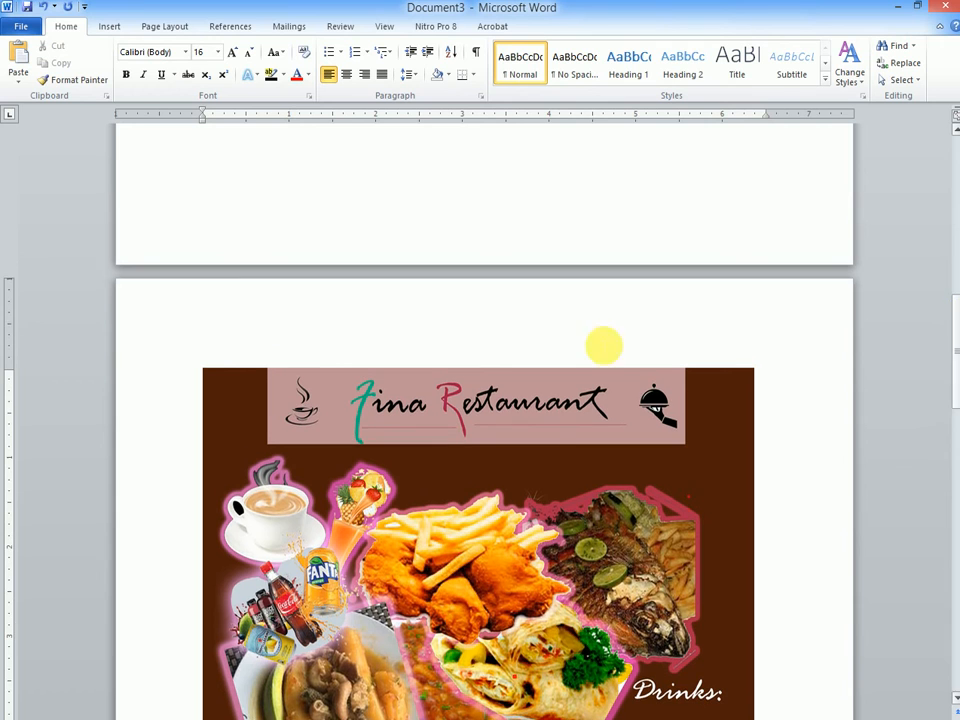
# Step: Try to move the inserted menu picture freely on its page
pyautogui.click(543, 457)
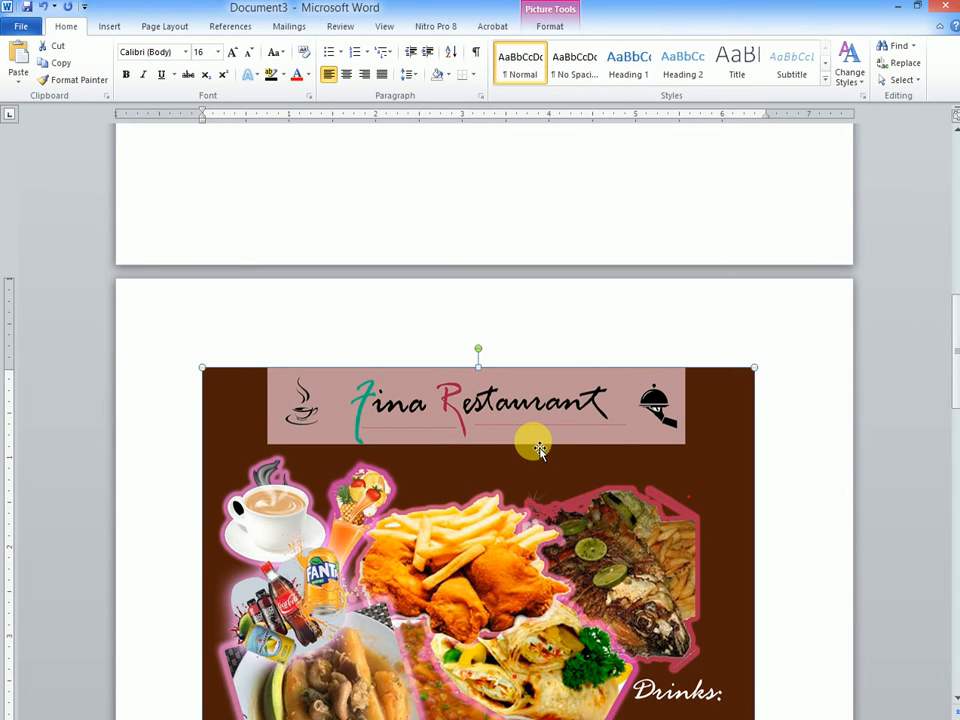
pyautogui.moveTo(537, 441); pyautogui.dragTo(609, 443)
pyautogui.moveTo(501, 434); pyautogui.dragTo(562, 388)
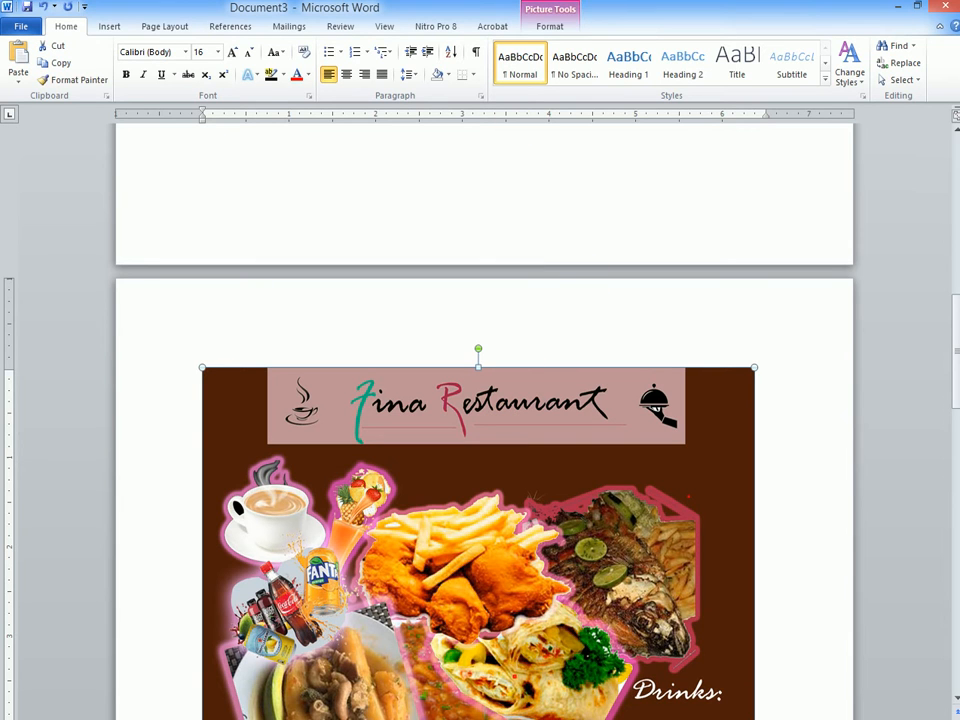
# Step: Set the menu picture's text wrapping to Behind Text, magnifying the screen to 150% meanwhile and restoring it to 100%
pyautogui.press('super+plus')
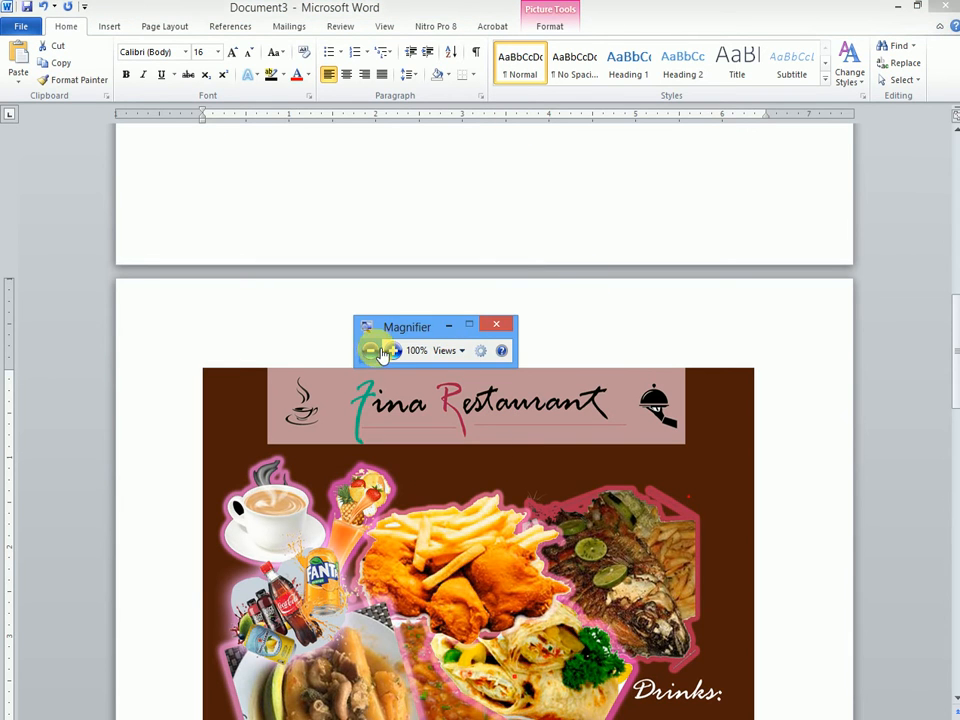
pyautogui.moveTo(422, 332); pyautogui.dragTo(870, 694)
pyautogui.click(836, 711)
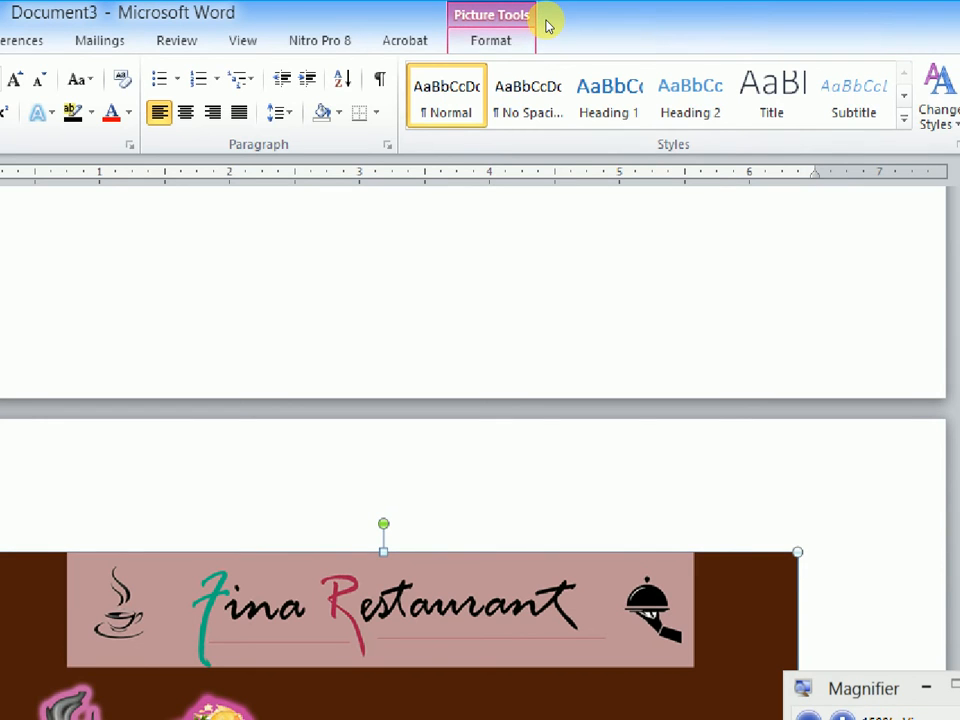
pyautogui.click(545, 22)
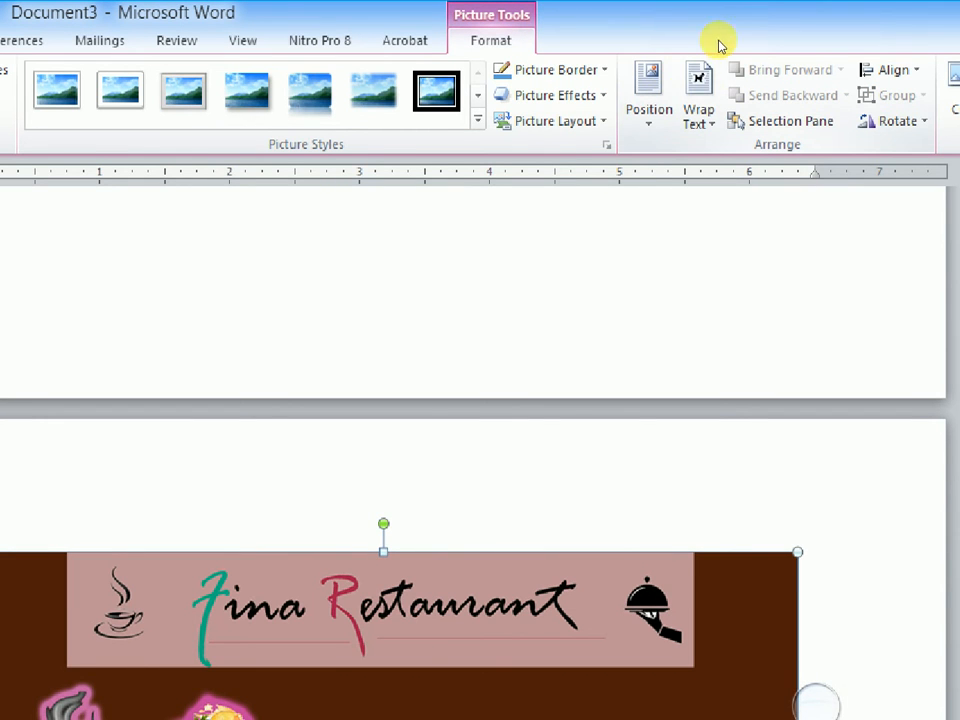
pyautogui.click(690, 60)
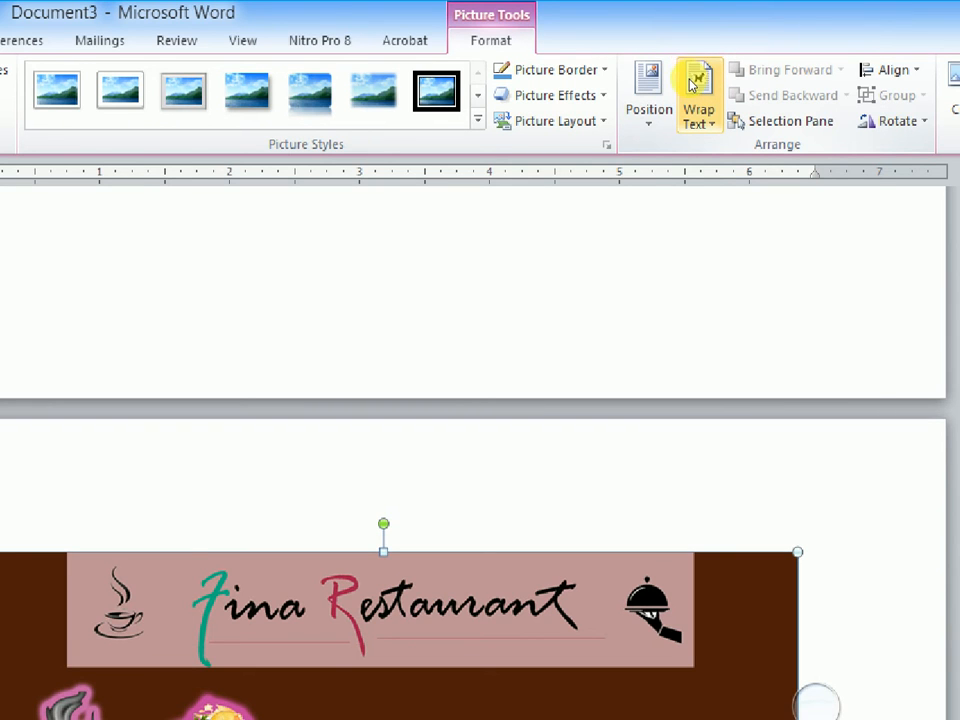
pyautogui.click(692, 84)
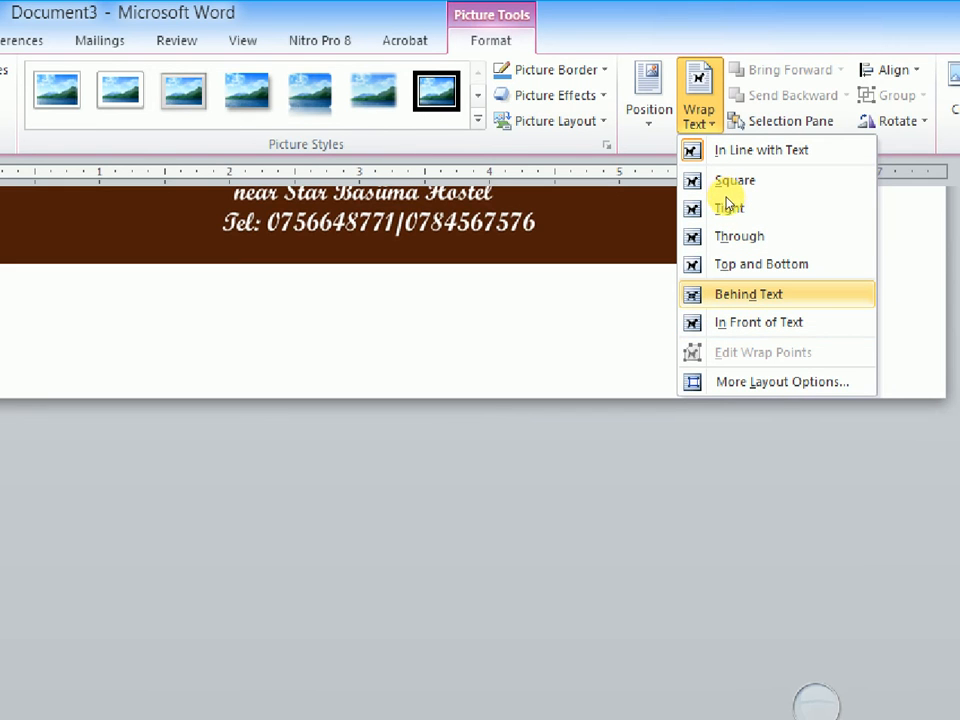
pyautogui.click(727, 200)
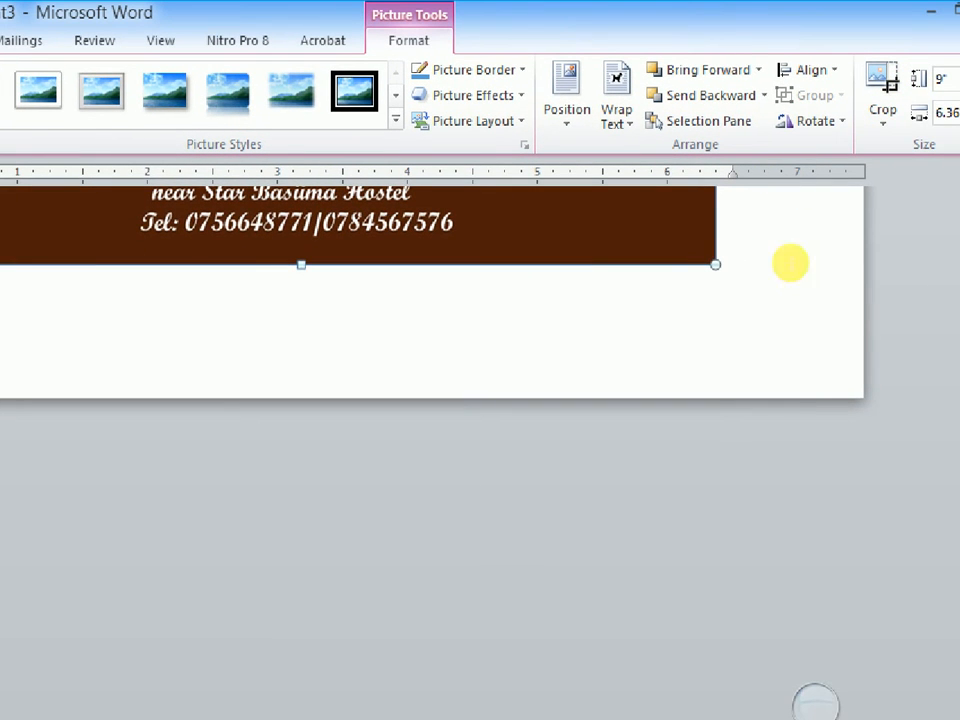
pyautogui.click(815, 704)
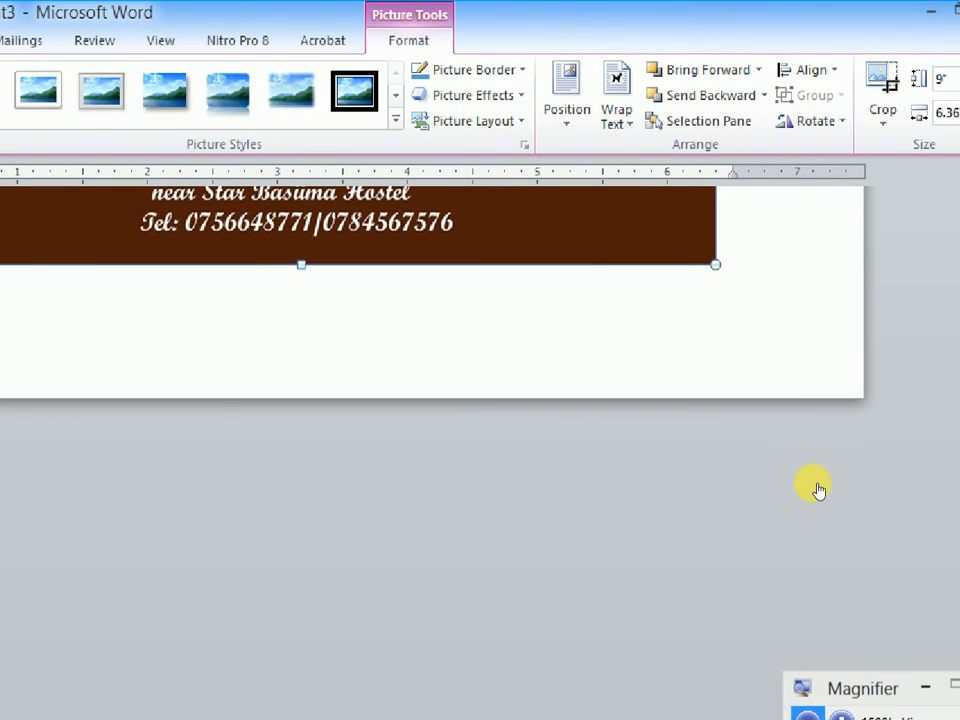
pyautogui.click(817, 486)
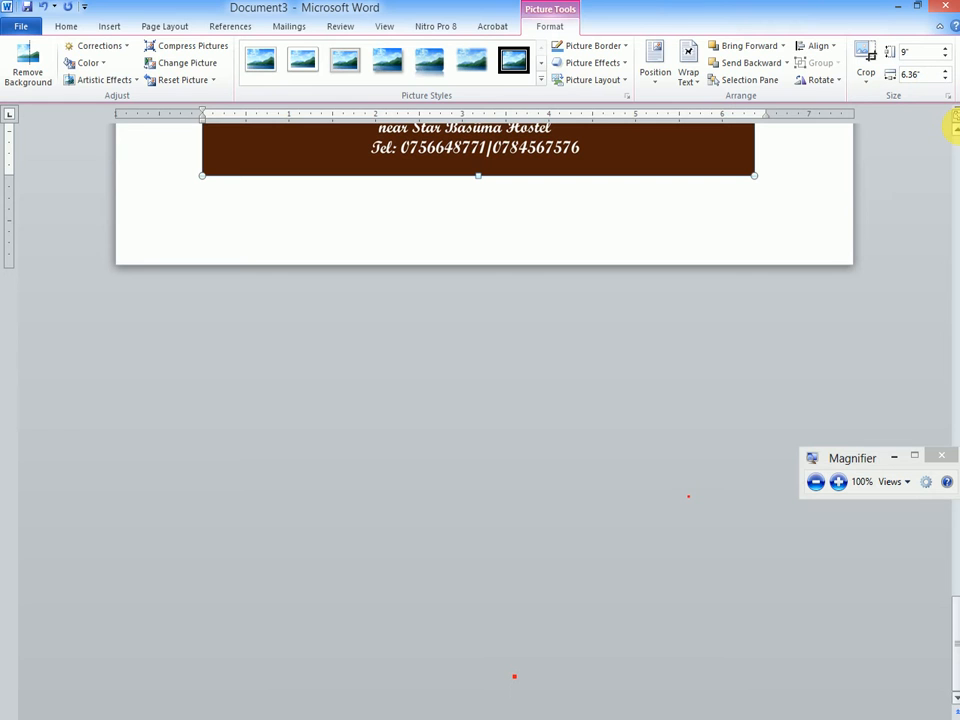
# Step: Move the menu picture down from behind the heading and text to directly below the introductory paragraph
pyautogui.scroll(8, 953, 131)
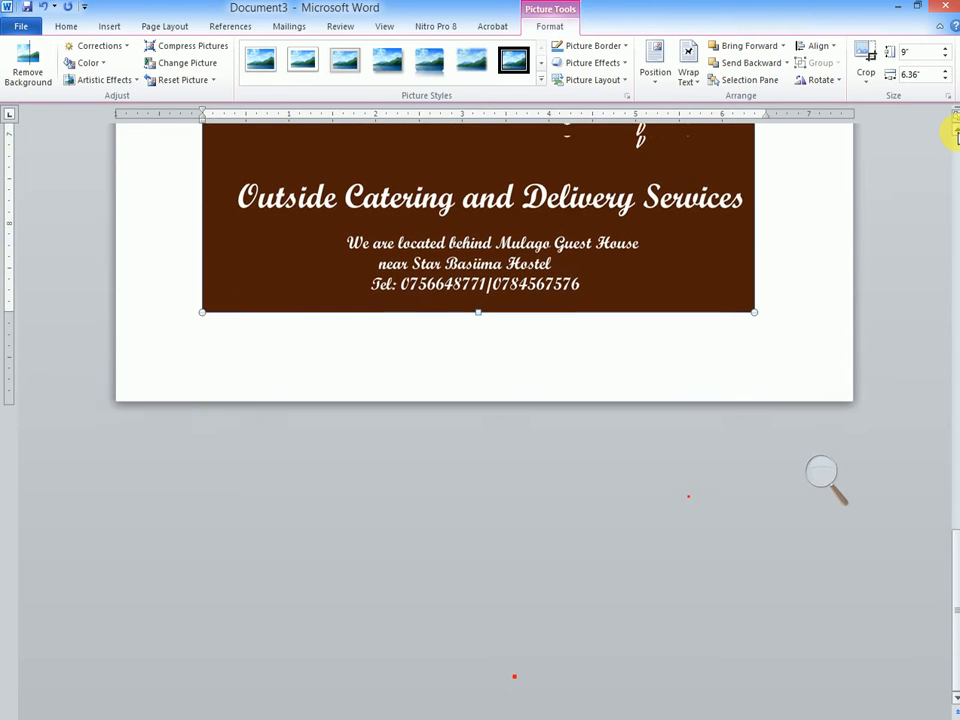
pyautogui.scroll(8, 953, 131)
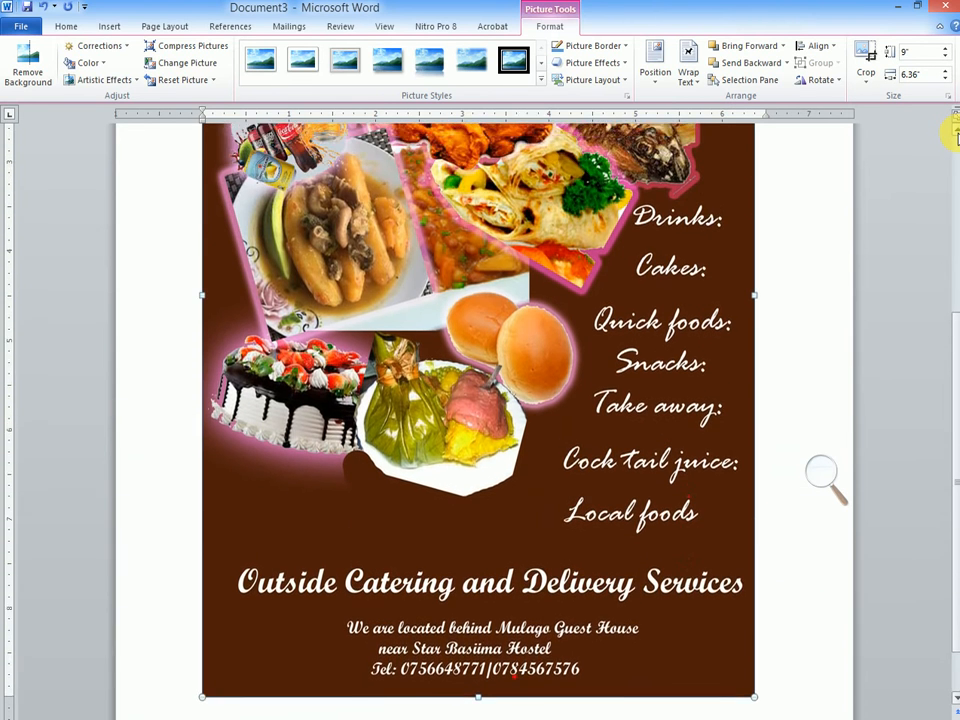
pyautogui.scroll(3, 953, 131)
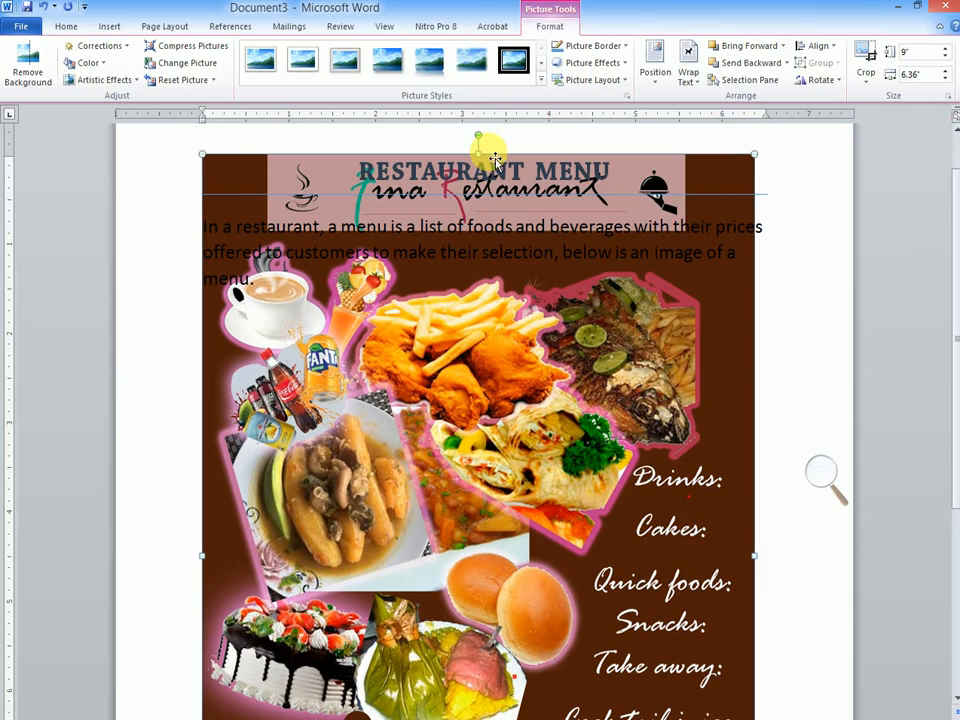
pyautogui.moveTo(497, 158); pyautogui.dragTo(421, 384)
pyautogui.moveTo(948, 310); pyautogui.dragTo(928, 514)
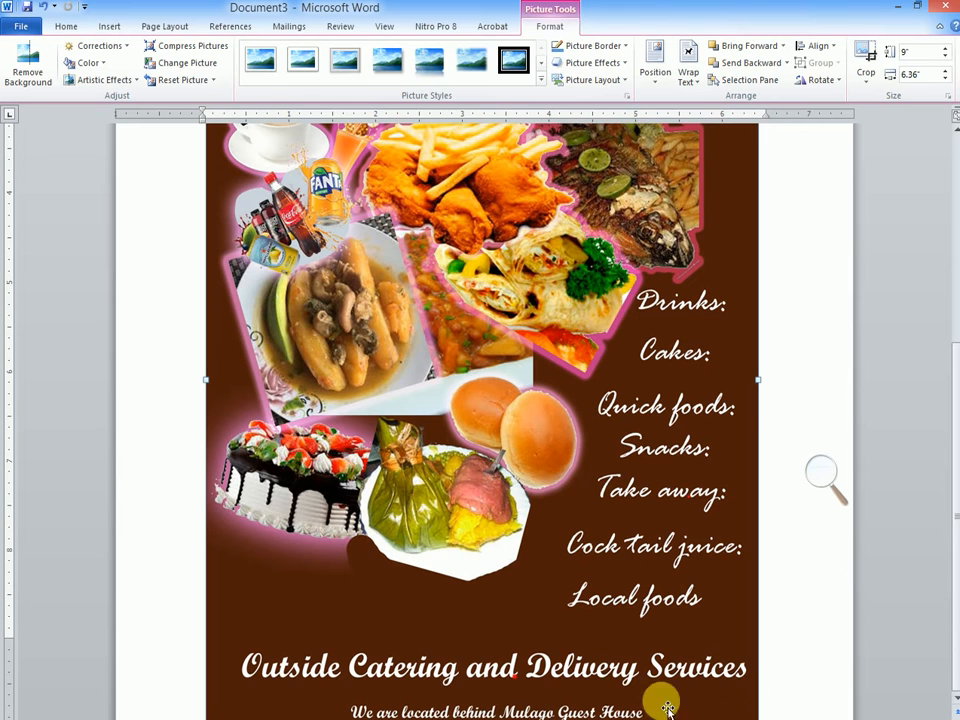
pyautogui.scroll(4, 950, 140)
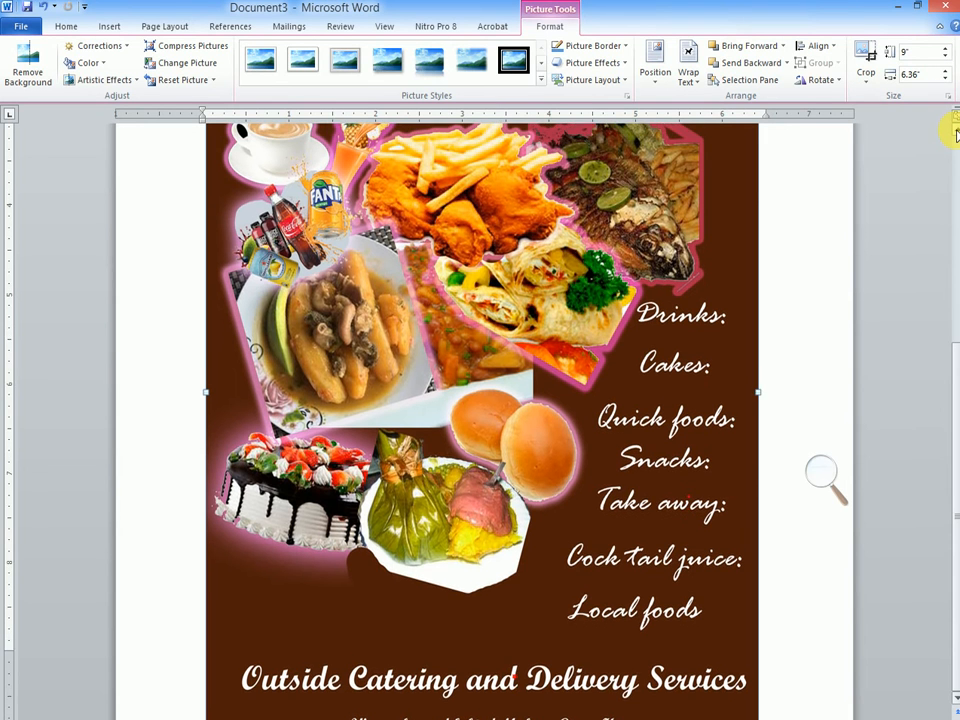
pyautogui.scroll(1, 950, 135)
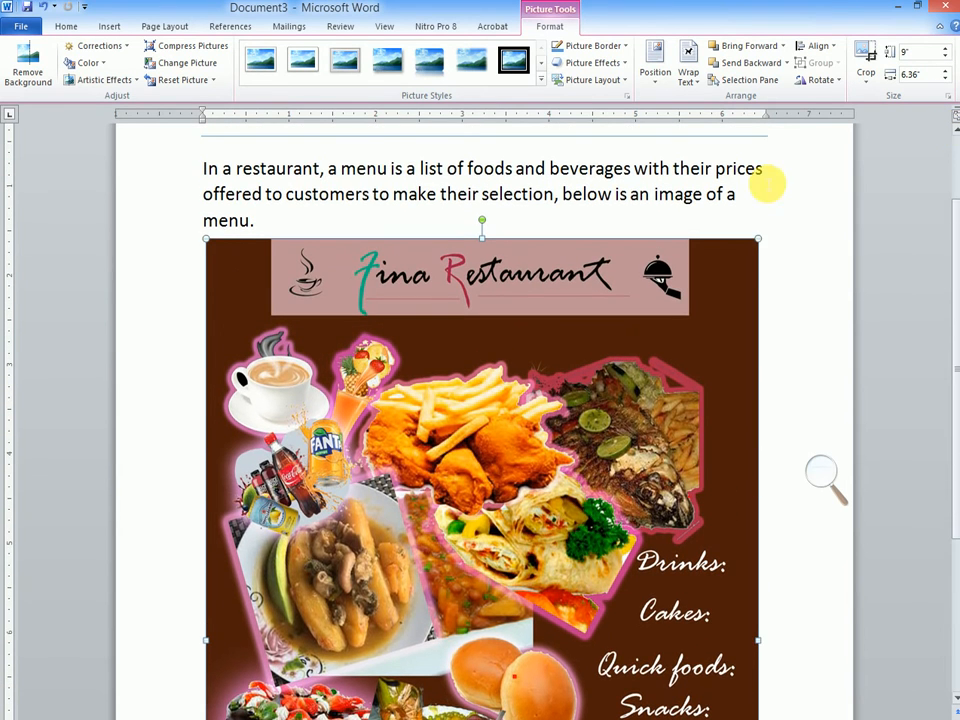
# Step: Shrink the menu picture to about 7.95" high by 5.62" wide and reposition it just below the paragraph
pyautogui.moveTo(758, 238); pyautogui.dragTo(700, 336)
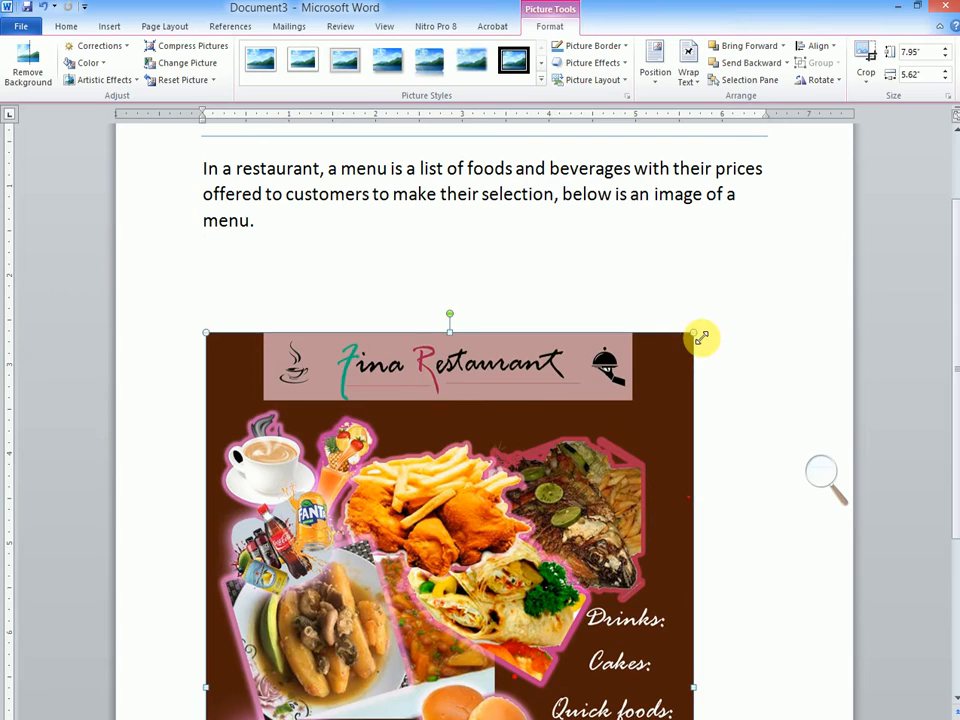
pyautogui.moveTo(551, 393); pyautogui.dragTo(600, 290)
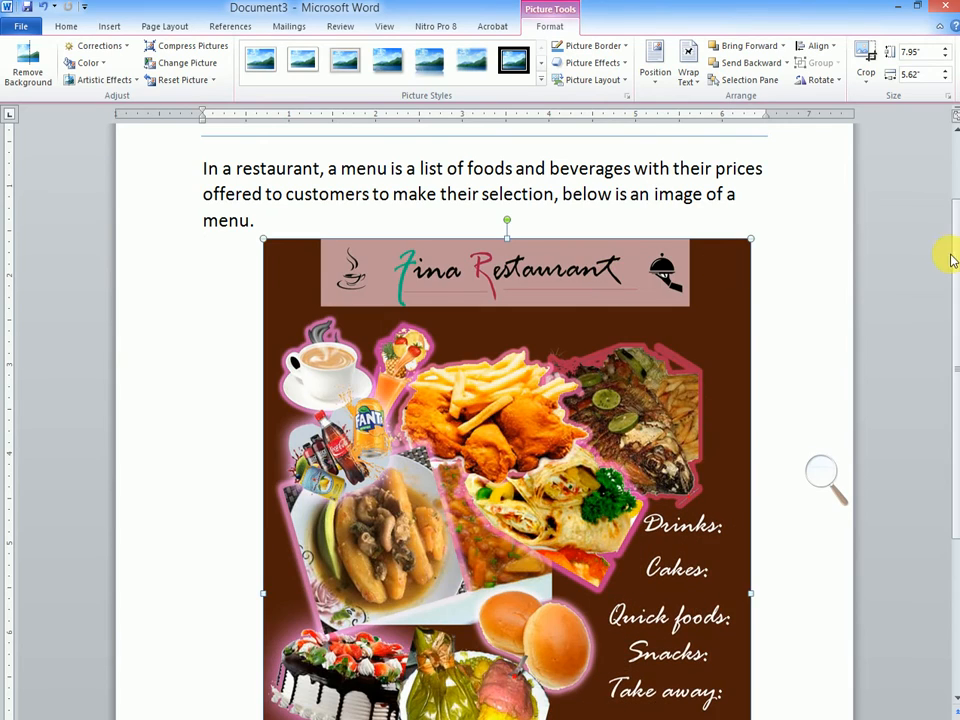
pyautogui.moveTo(953, 260); pyautogui.dragTo(934, 270)
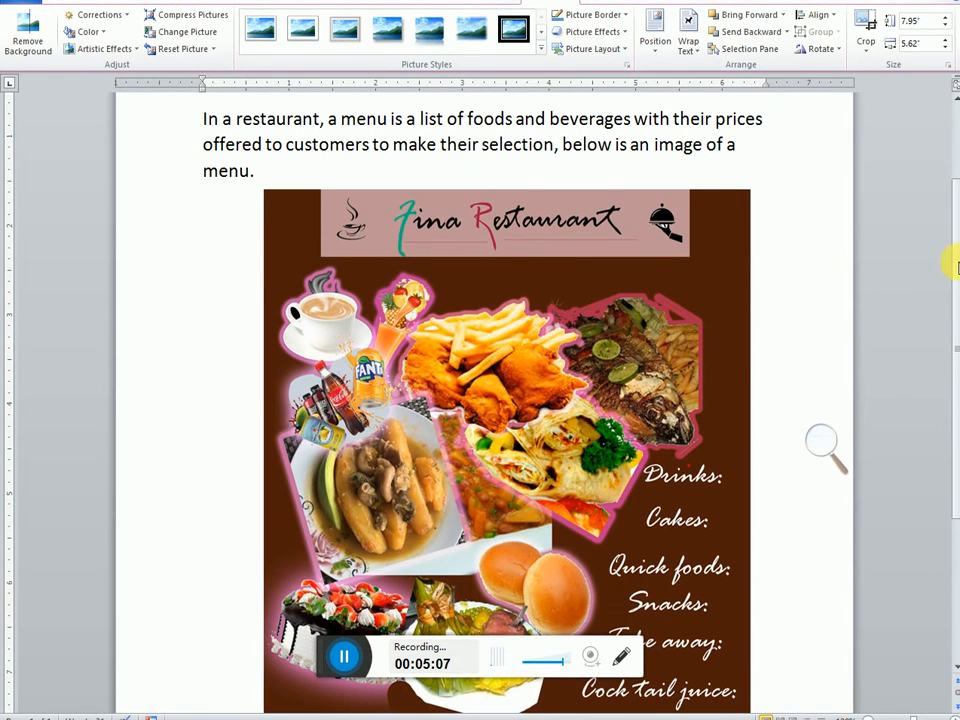
pyautogui.moveTo(958, 263); pyautogui.dragTo(957, 226)
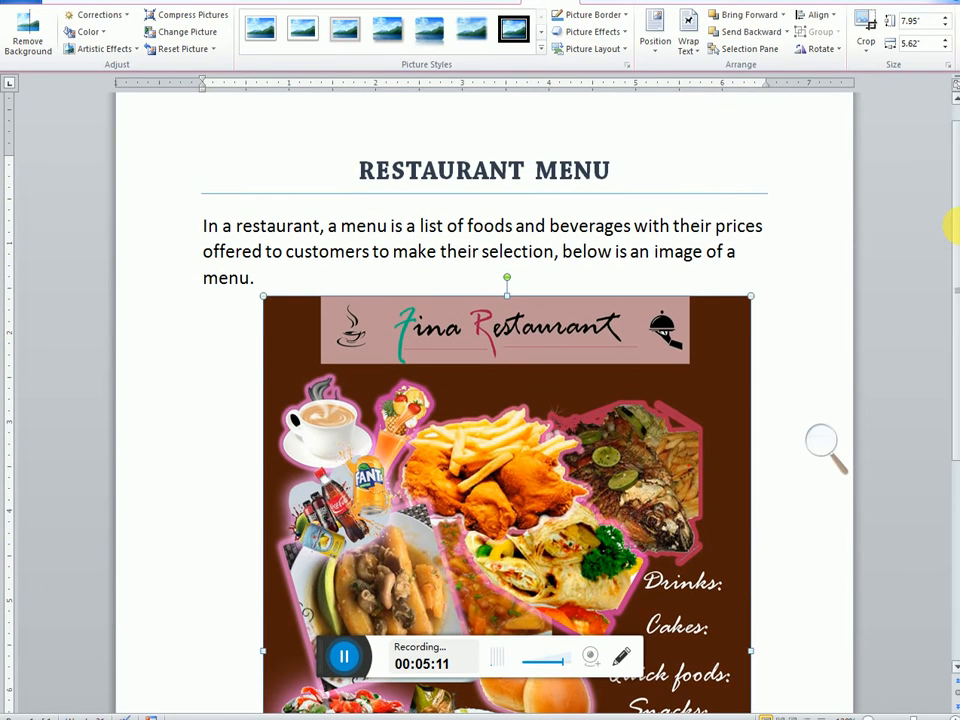
# Step: Switch to the PowerPoint slide on inserting pictures, outline the "to work as watermarks." bullet with a red rectangle, and undo the outline
pyautogui.click(437, 716)
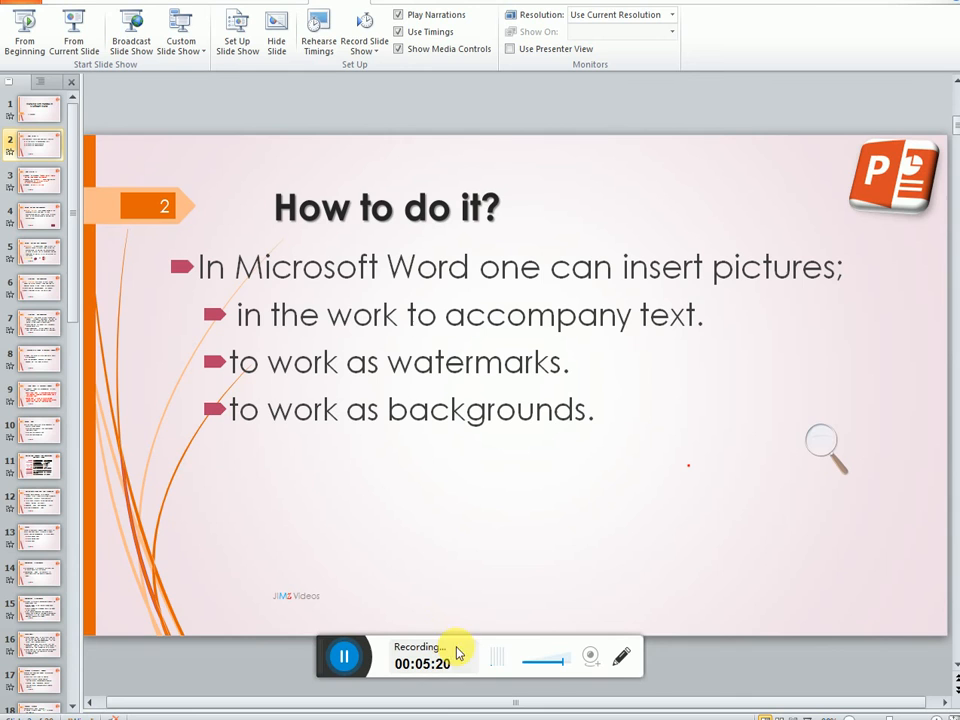
pyautogui.click(335, 652)
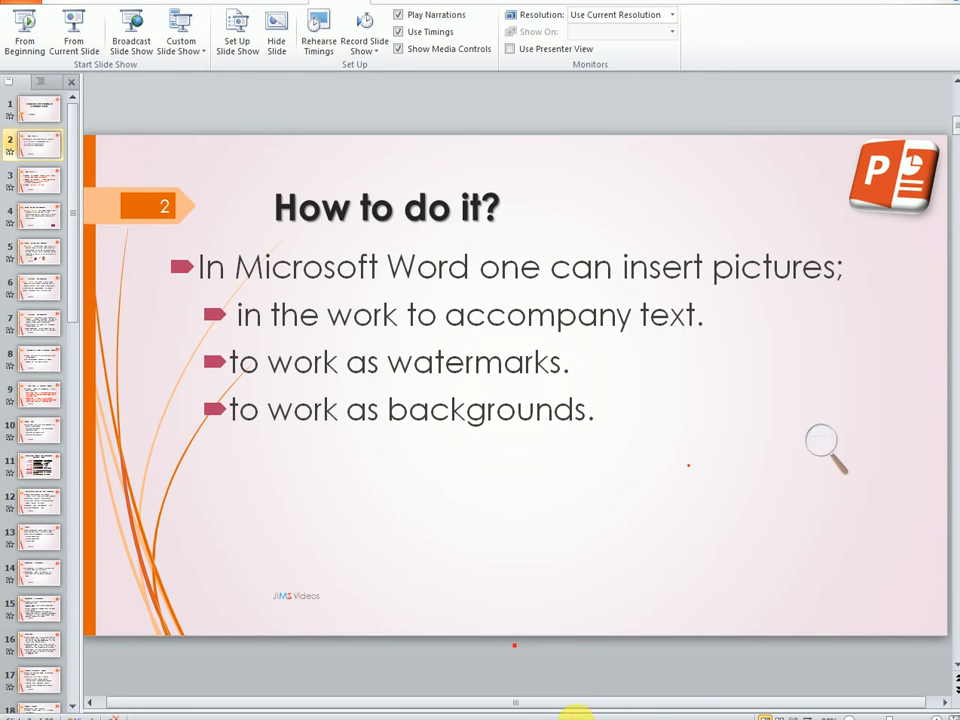
pyautogui.moveTo(448, 719); pyautogui.dragTo(397, 718)
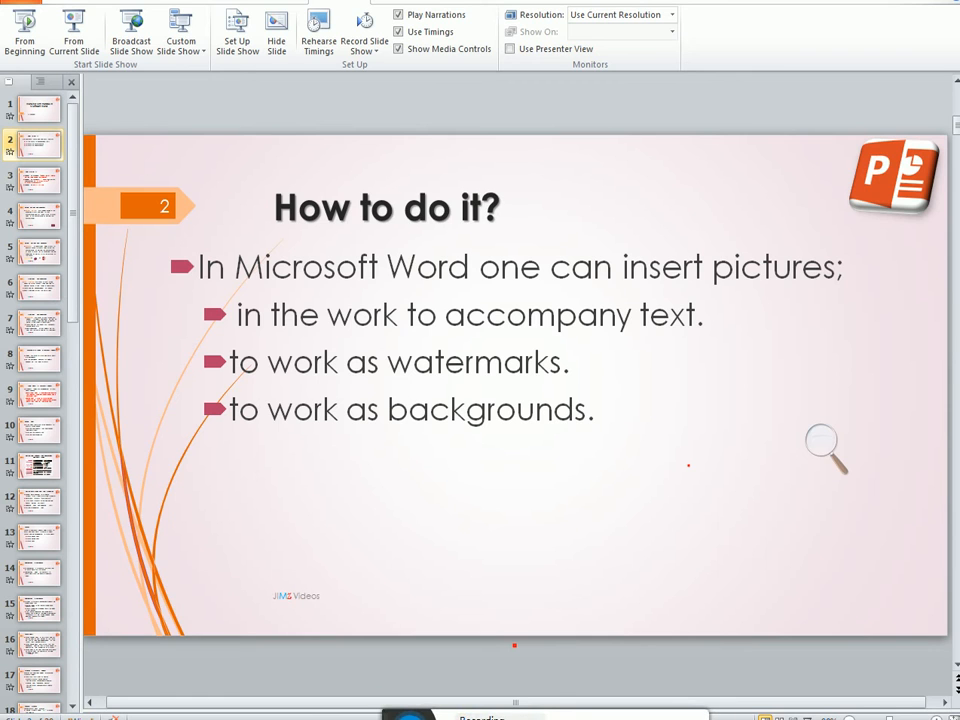
pyautogui.moveTo(801, 696)
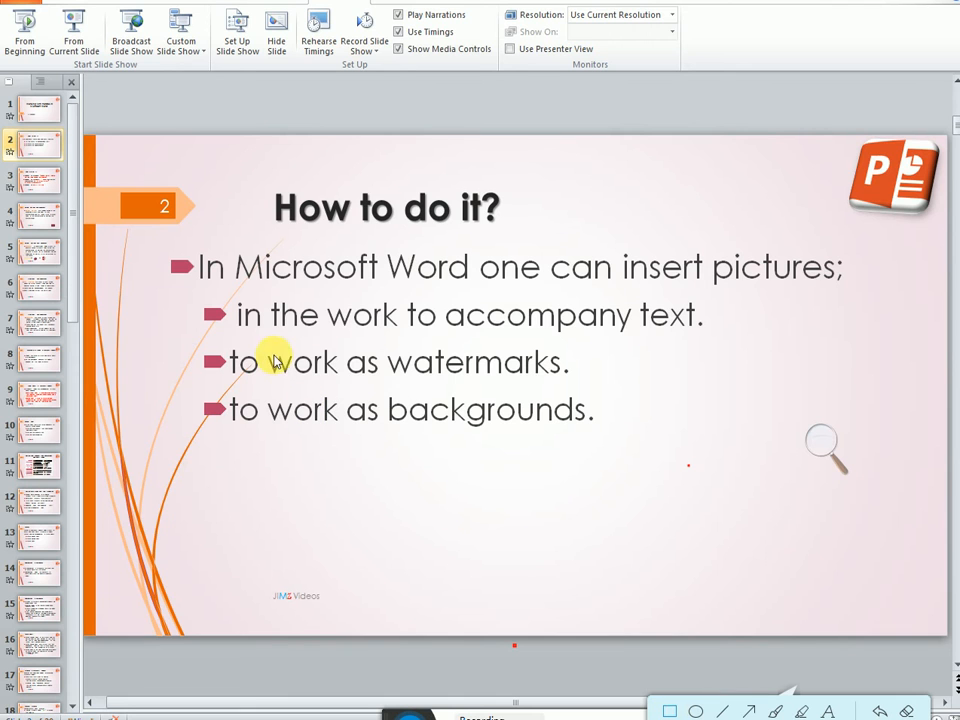
pyautogui.moveTo(226, 345)
pyautogui.mouseDown()
pyautogui.moveTo(352, 402)
pyautogui.moveTo(460, 405)
pyautogui.moveTo(578, 392)
pyautogui.mouseUp()
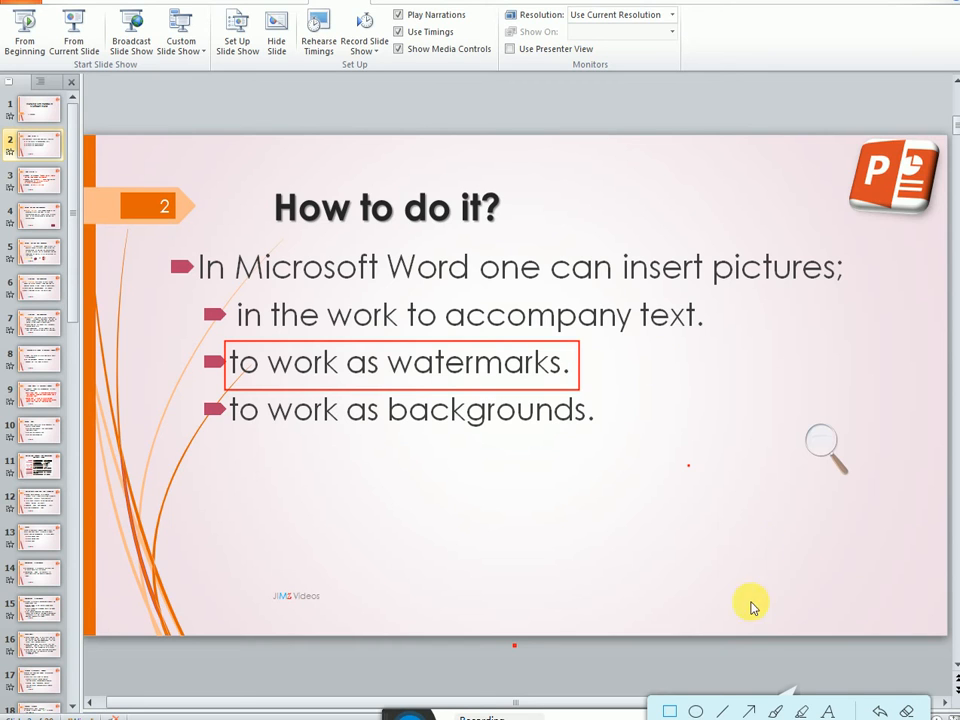
pyautogui.click(878, 711)
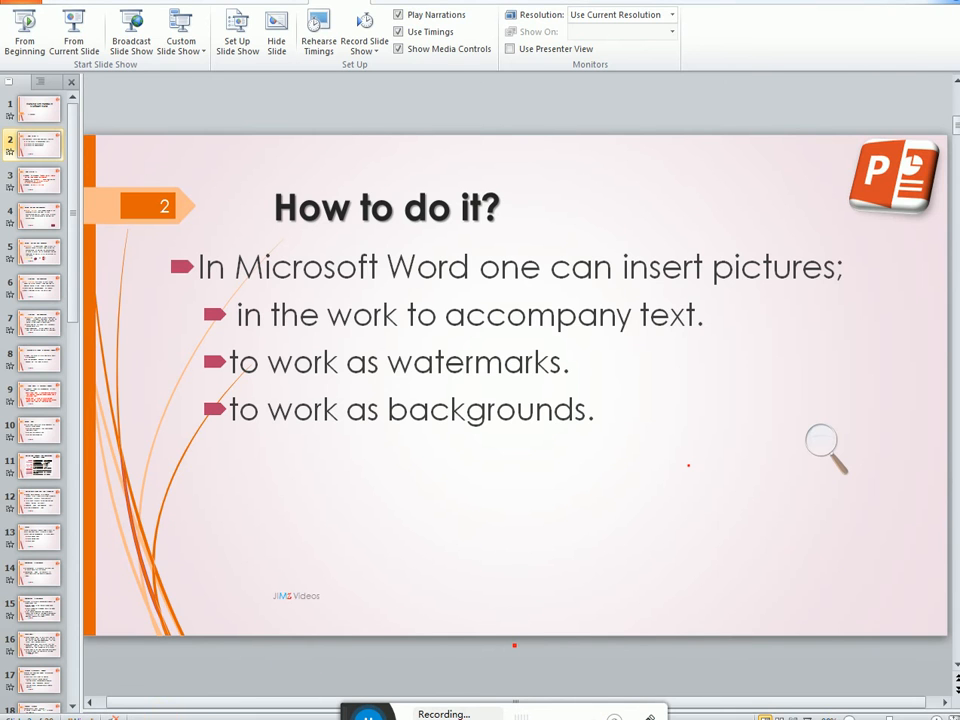
# Step: Switch back to the restaurant menu document in Word and delete the menu picture below the paragraph
pyautogui.click(178, 717)
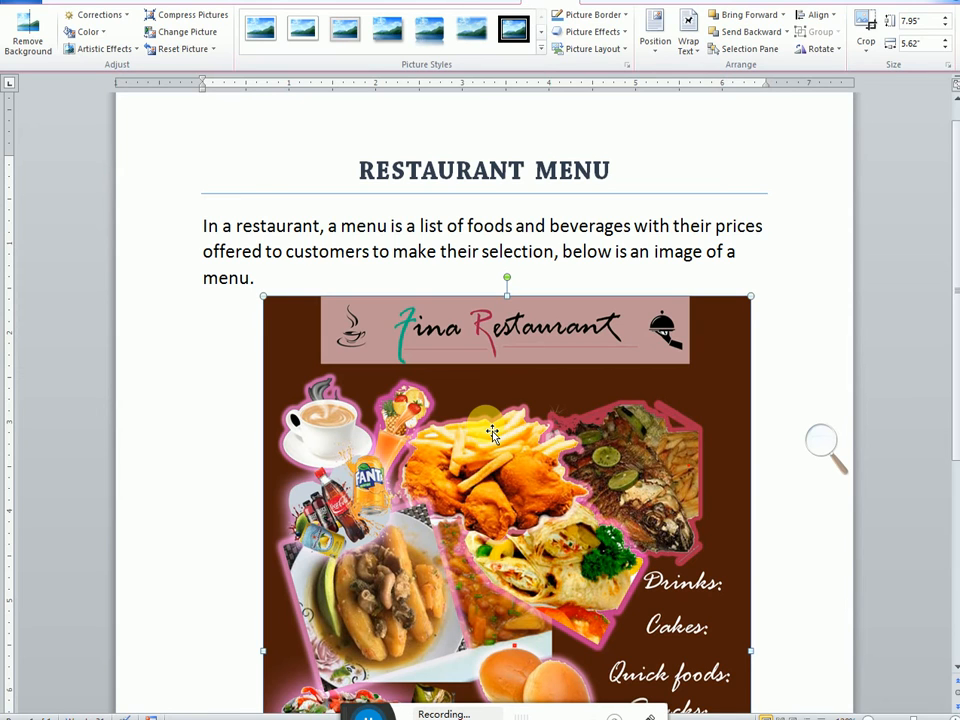
pyautogui.press('Delete')
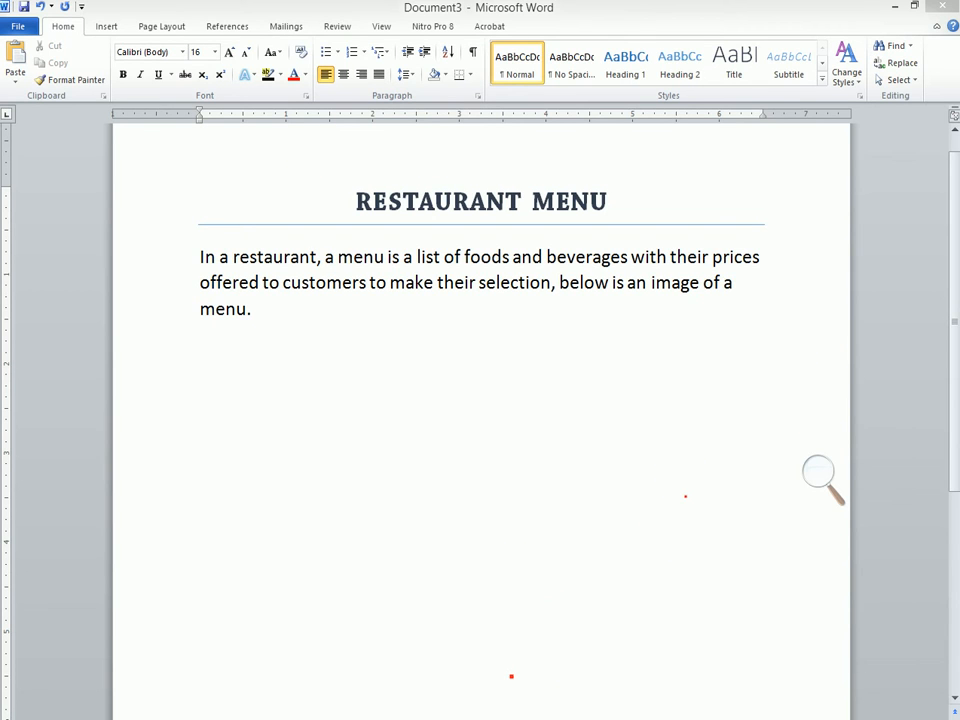
# Step: Open the custom watermark settings for the document, magnifying the screen to 150% meanwhile and restoring it to 100%
pyautogui.click(107, 26)
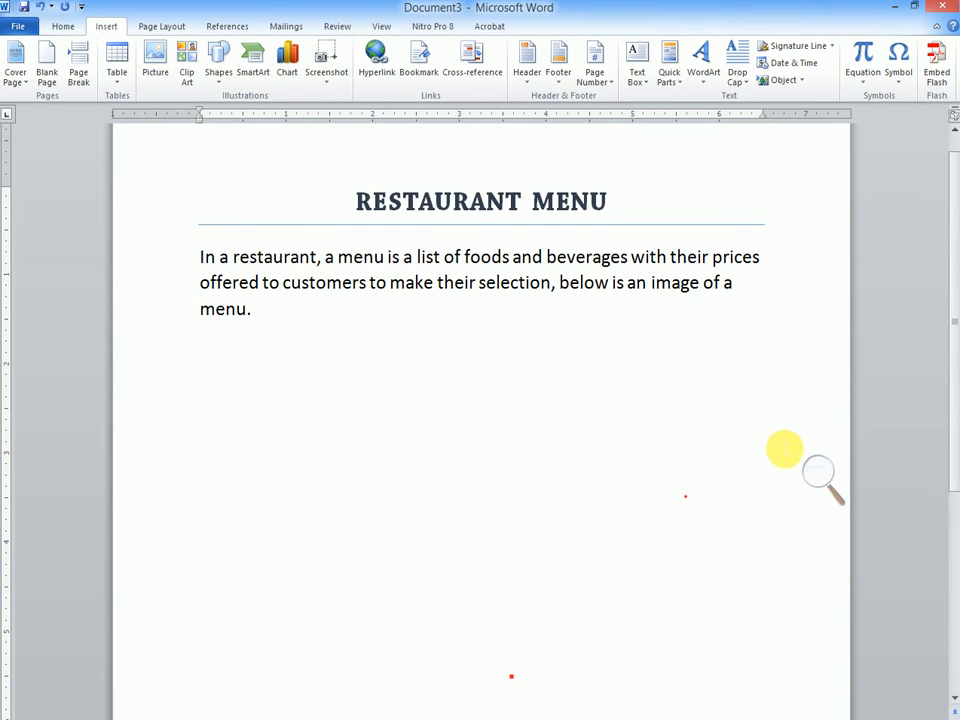
pyautogui.click(812, 472)
pyautogui.click(835, 482)
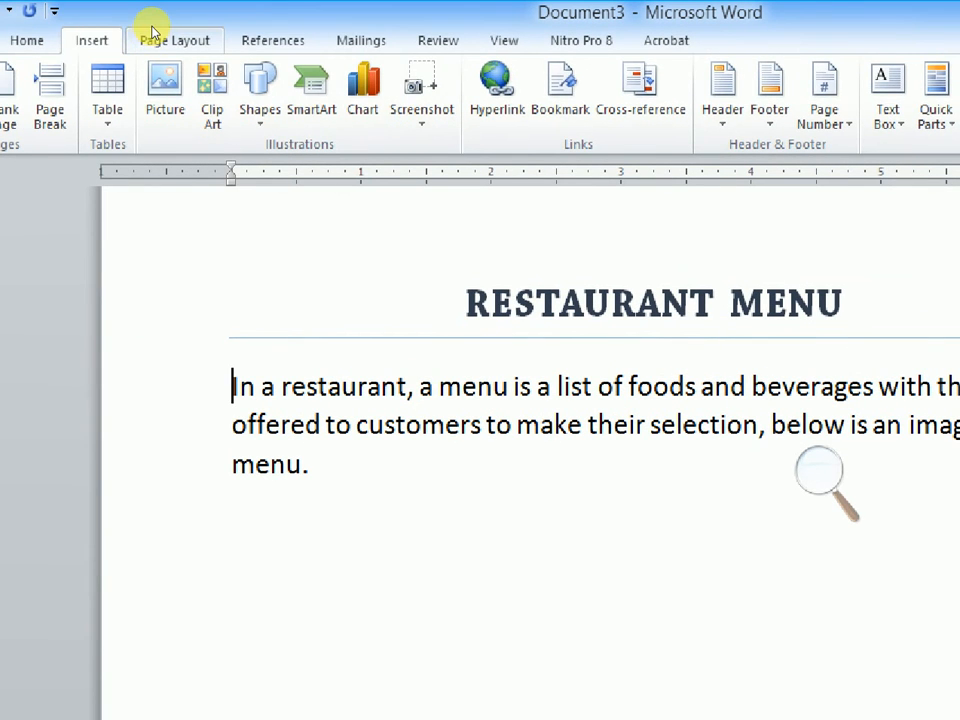
pyautogui.click(155, 36)
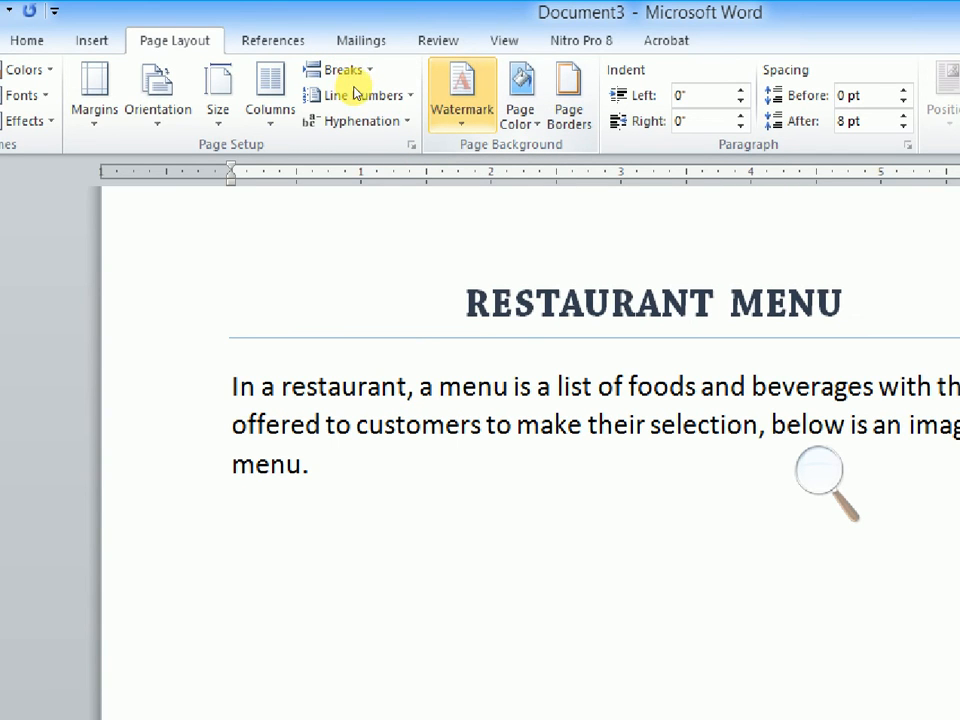
pyautogui.click(582, 315)
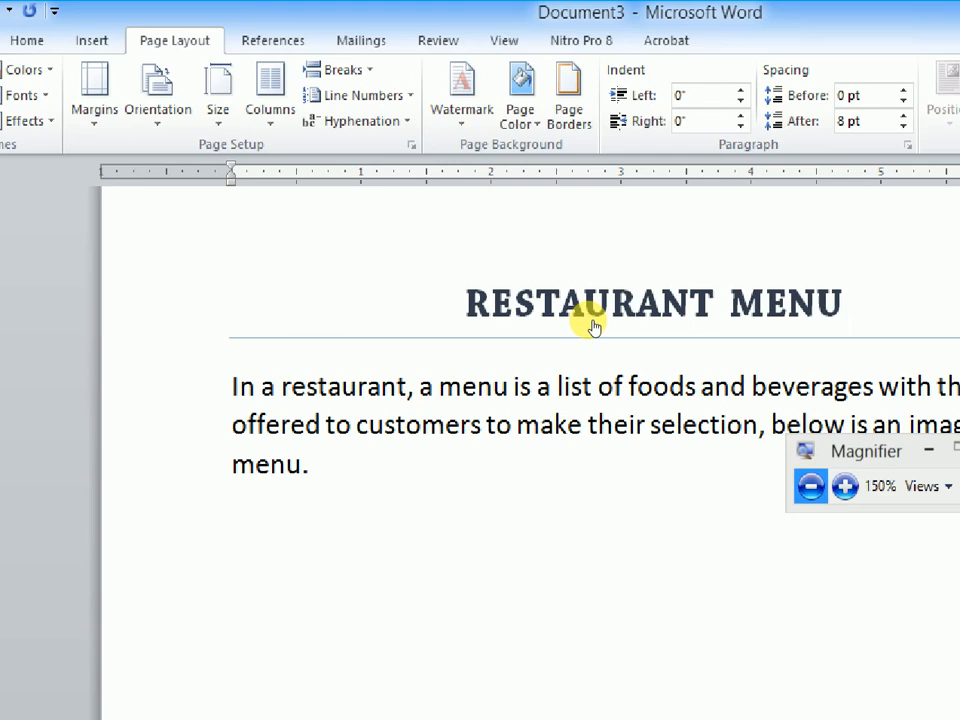
pyautogui.click(587, 321)
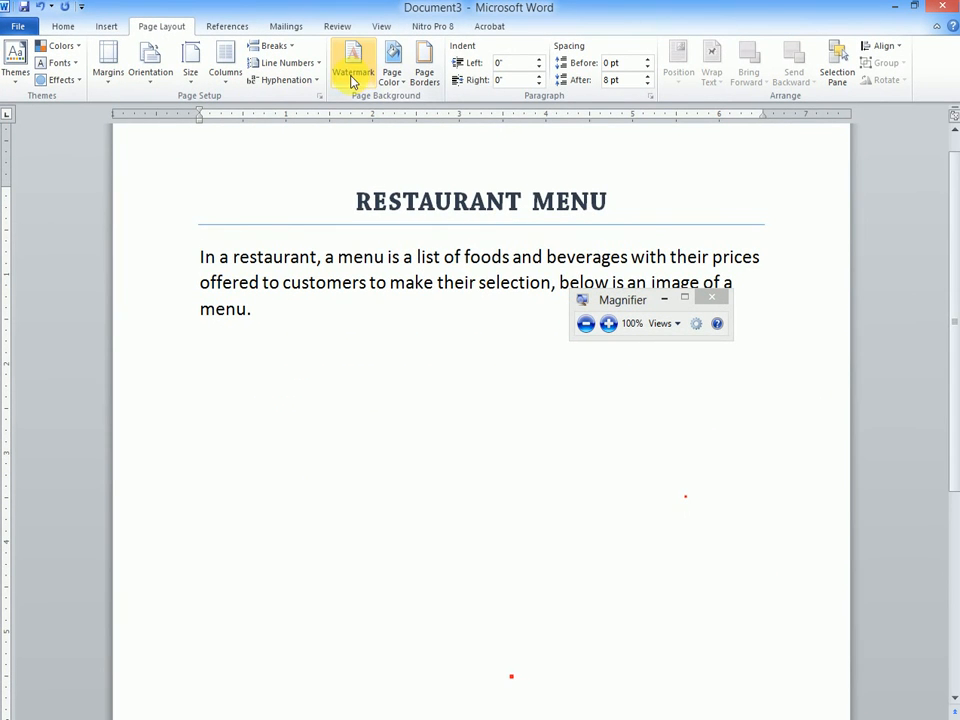
pyautogui.click(352, 80)
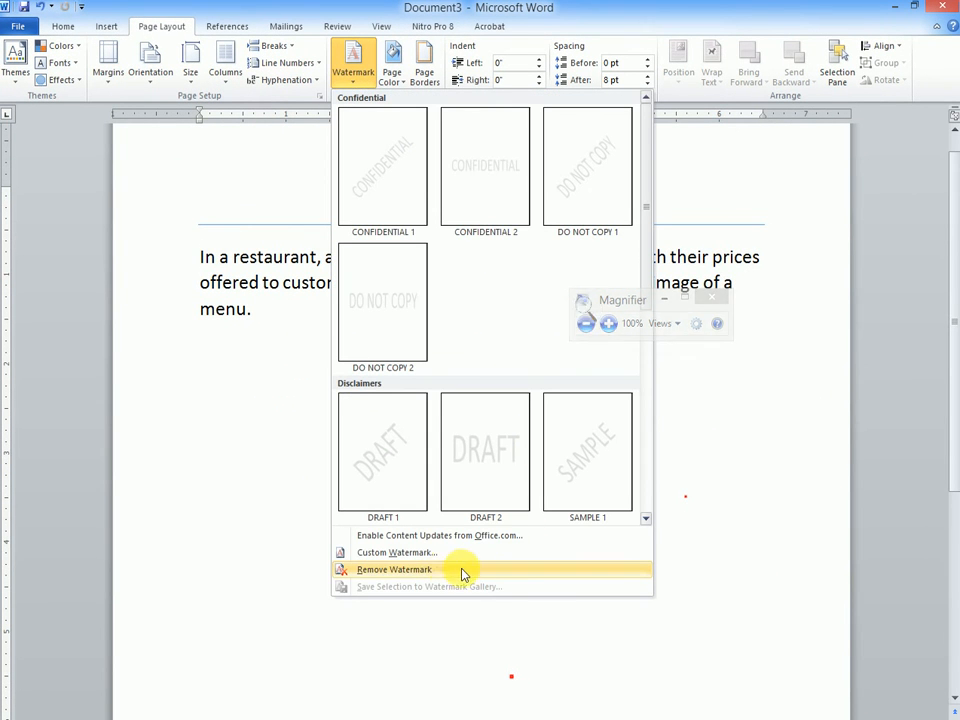
pyautogui.click(416, 556)
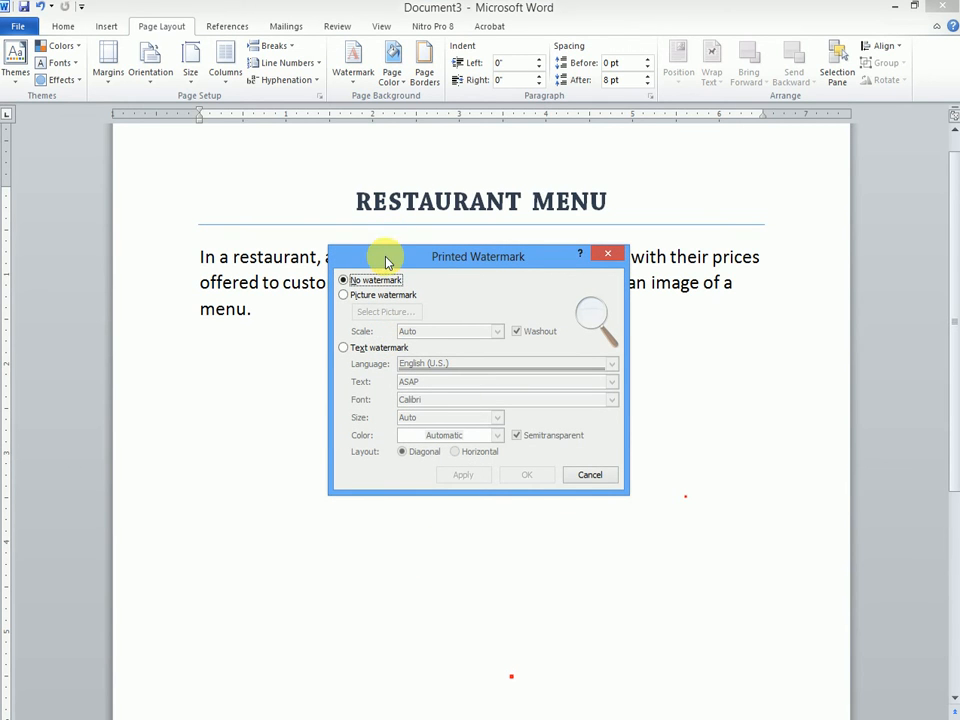
# Step: Magnify the screen to 150% around the Printed Watermark dialog and choose a picture watermark
pyautogui.moveTo(395, 258); pyautogui.dragTo(420, 309)
pyautogui.click(591, 313)
pyautogui.click(611, 324)
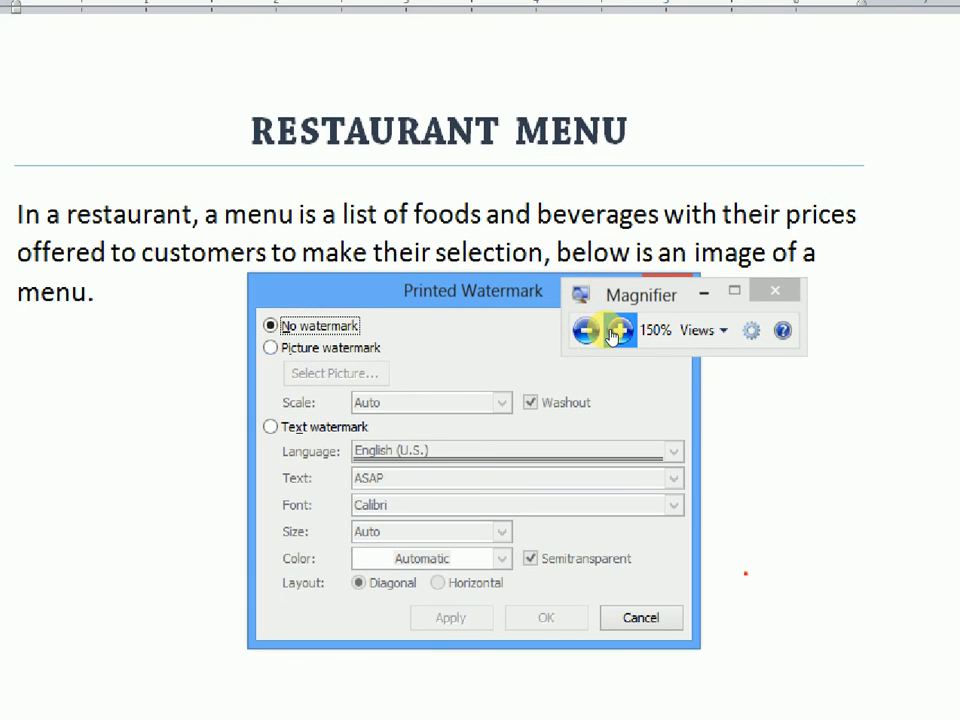
pyautogui.click(704, 292)
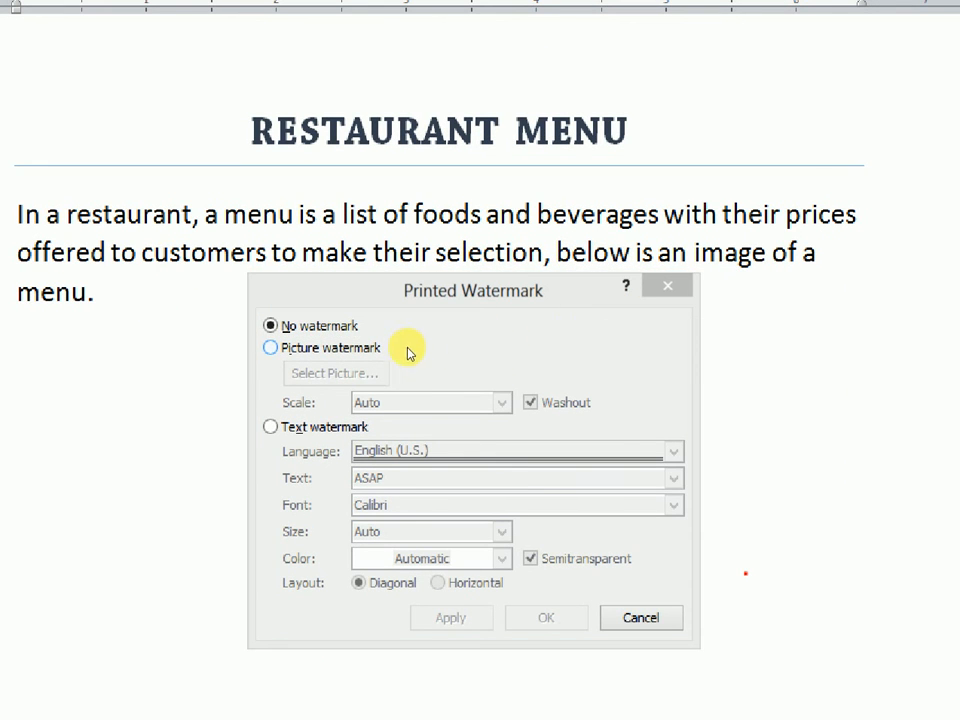
pyautogui.click(370, 348)
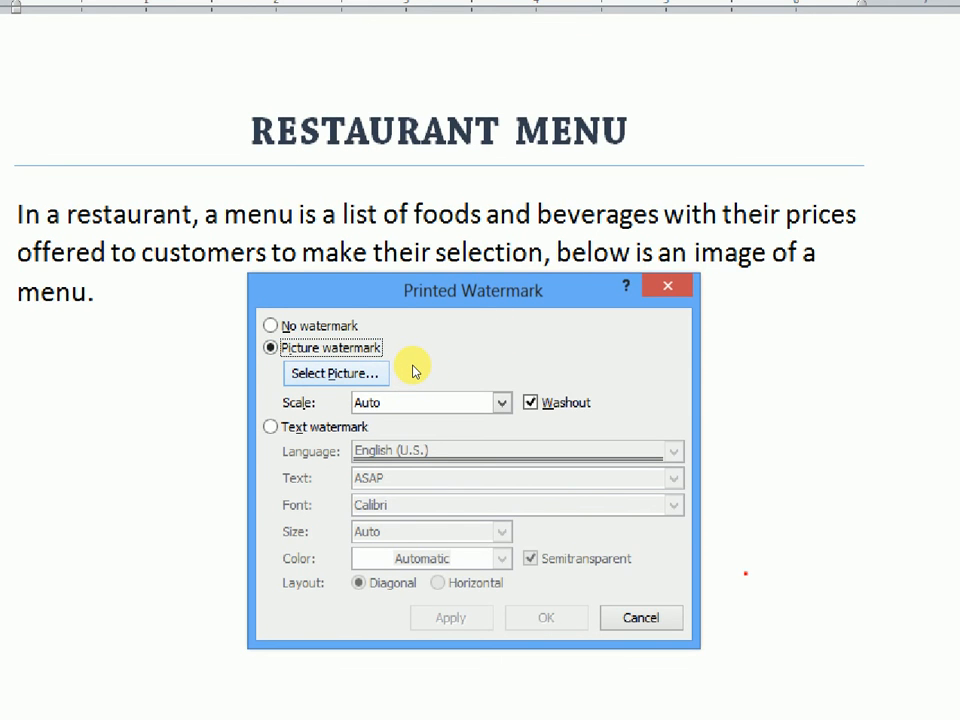
# Step: Select the picture download (6) from the pics folder on the Desktop as the watermark image
pyautogui.click(384, 373)
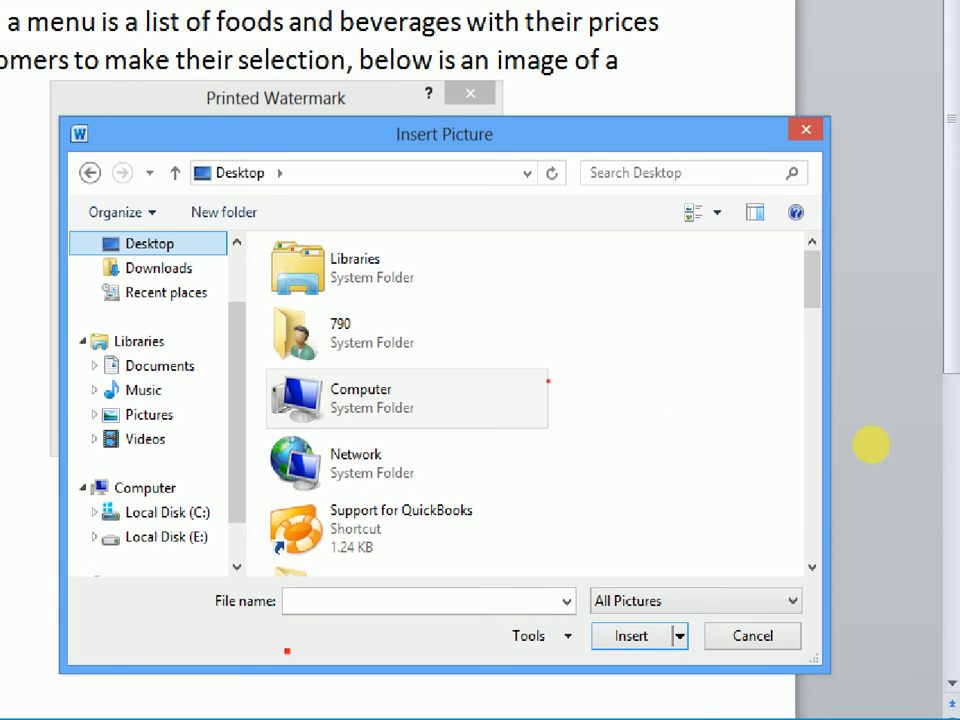
pyautogui.scroll(-5, 866, 437)
pyautogui.scroll(-9, 855, 477)
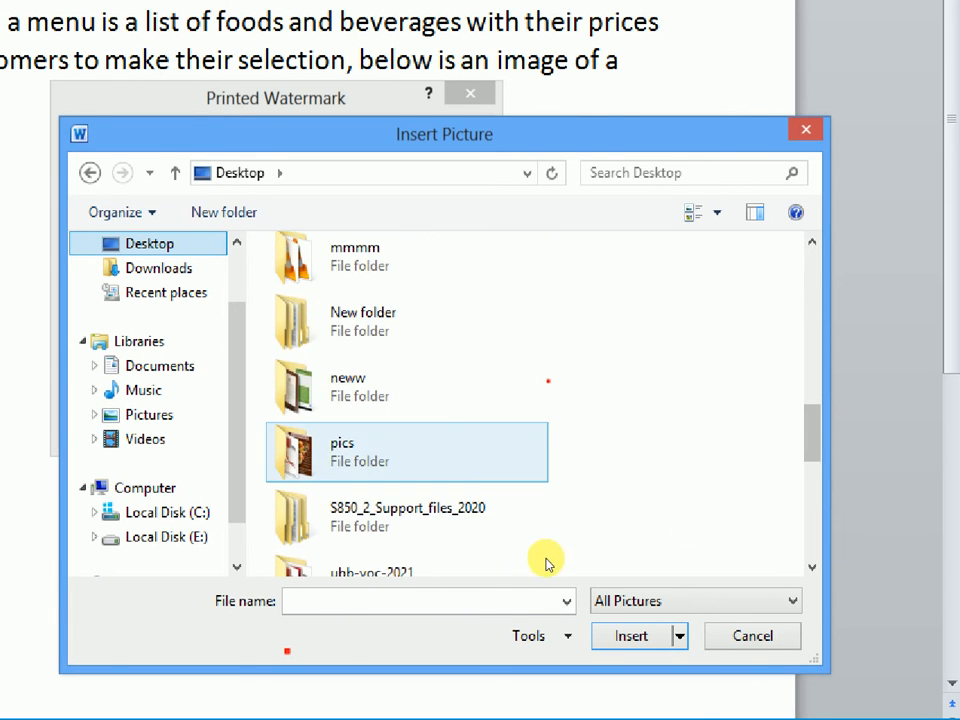
pyautogui.doubleClick(533, 452)
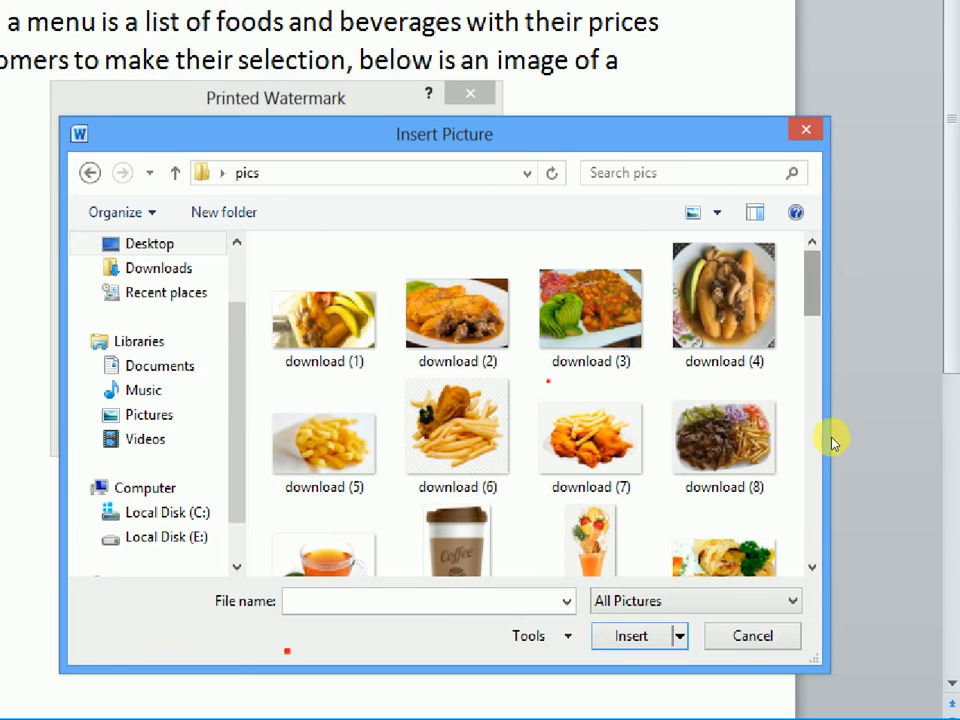
pyautogui.scroll(-2, 860, 447)
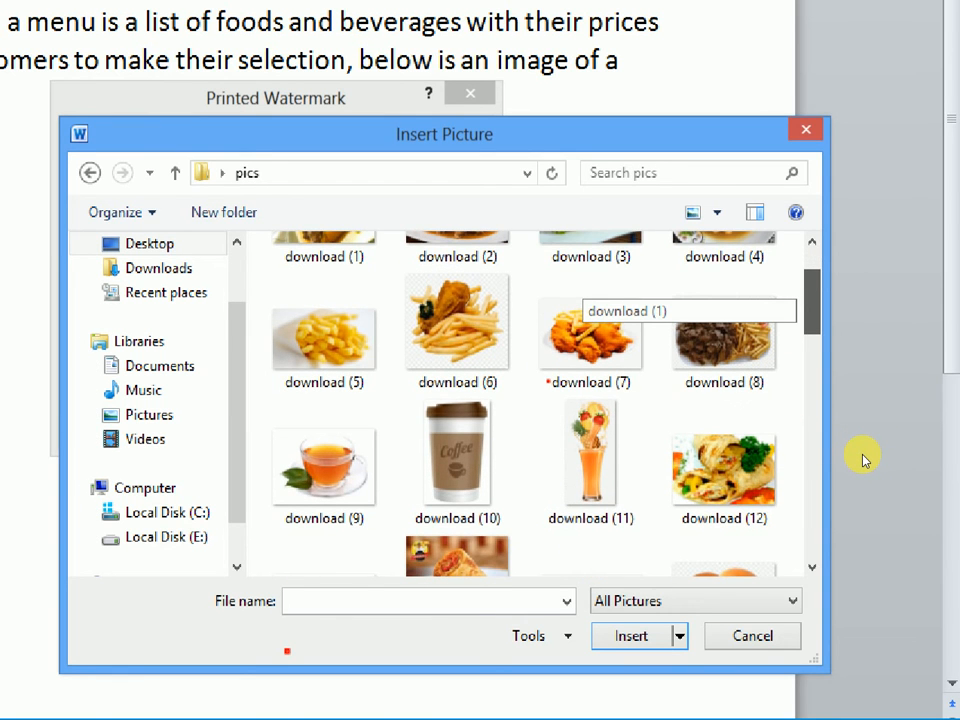
pyautogui.moveTo(812, 303); pyautogui.dragTo(812, 301)
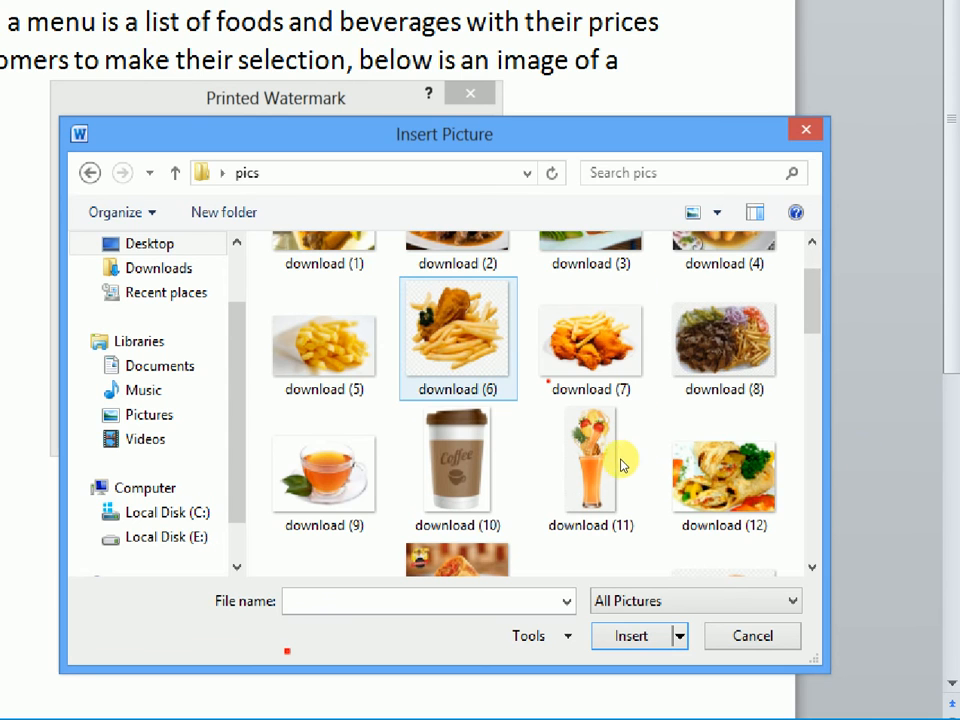
pyautogui.click(482, 344)
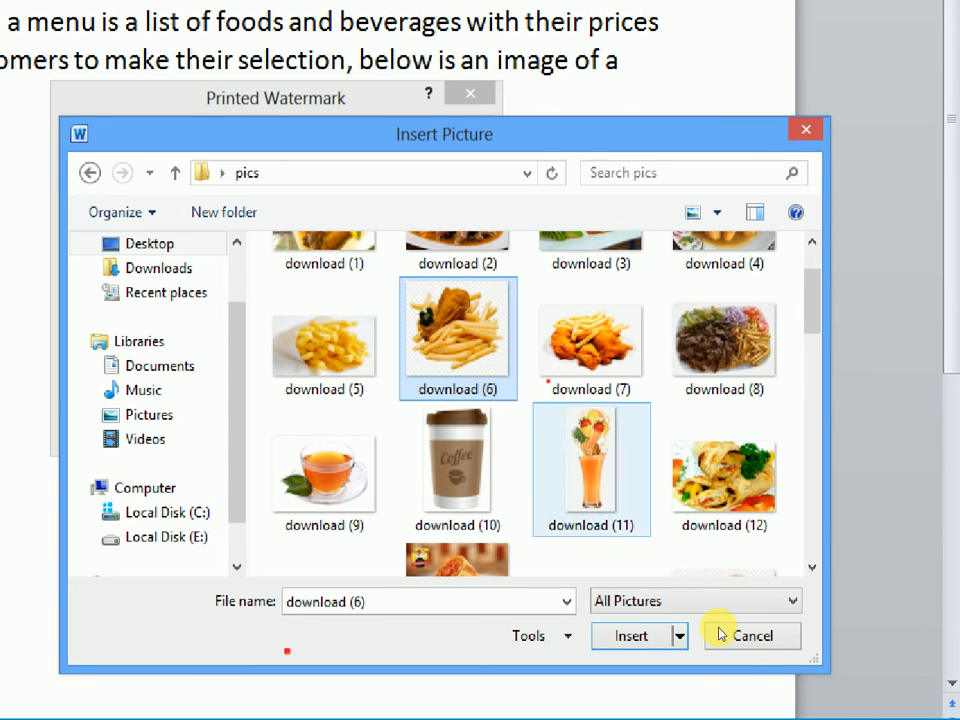
pyautogui.press('Return')
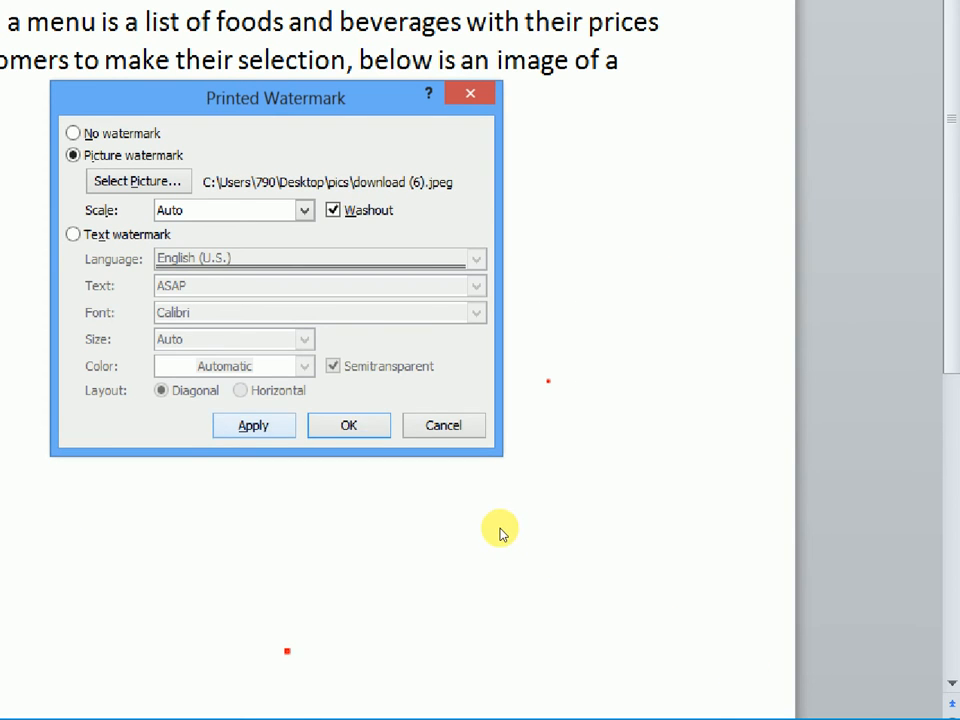
# Step: Apply the picture watermark with Auto scale and Washout, close its dialog, and restore the screen magnification to 100%
pyautogui.click(254, 425)
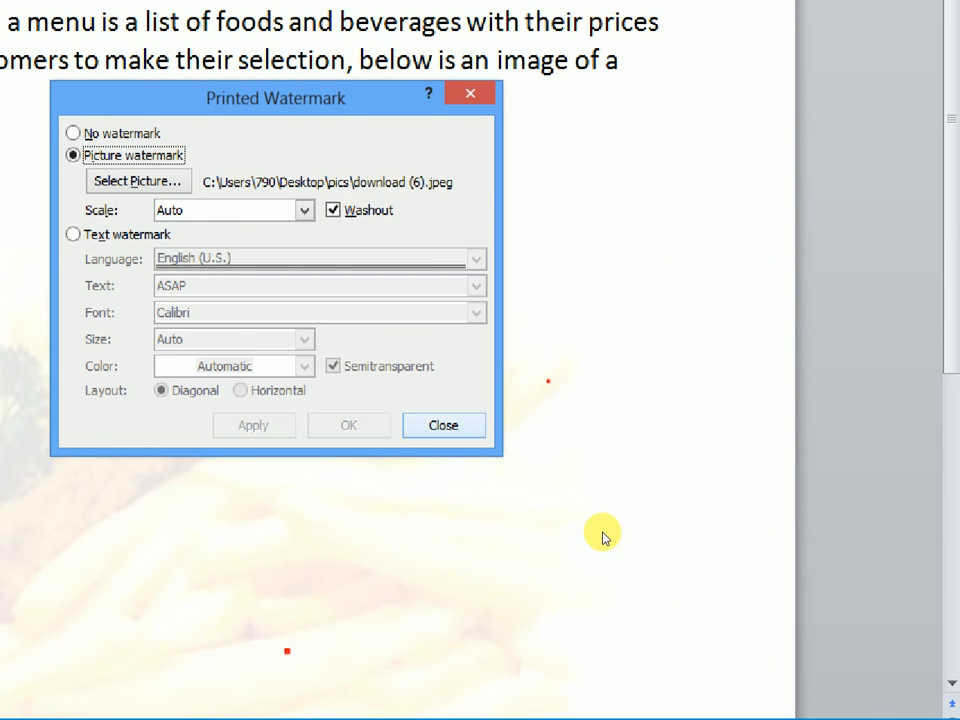
pyautogui.press('Return')
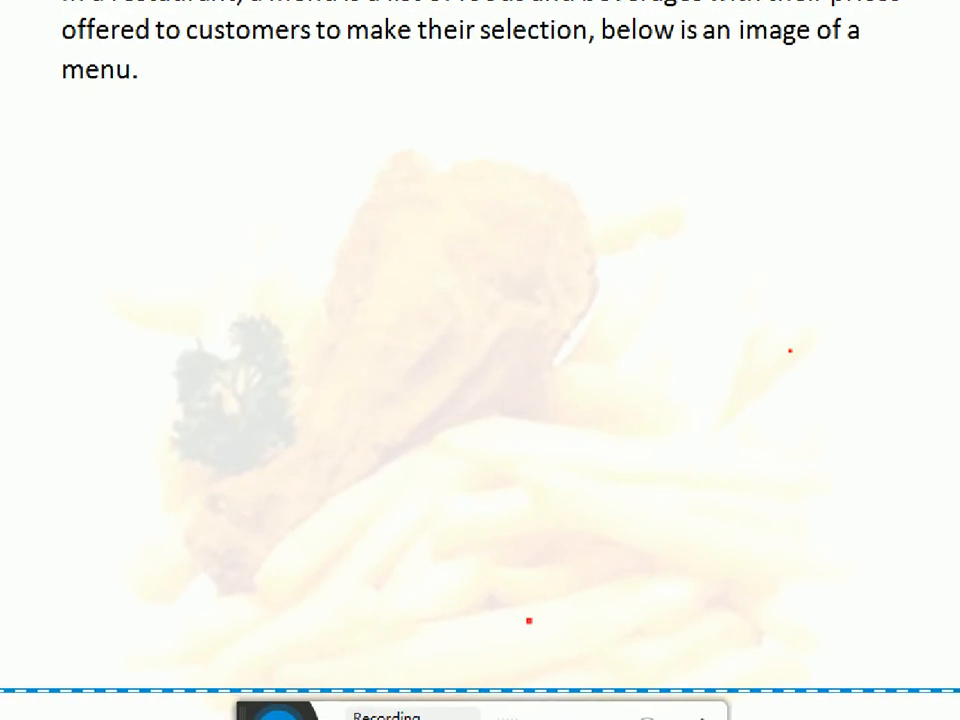
pyautogui.click(545, 648)
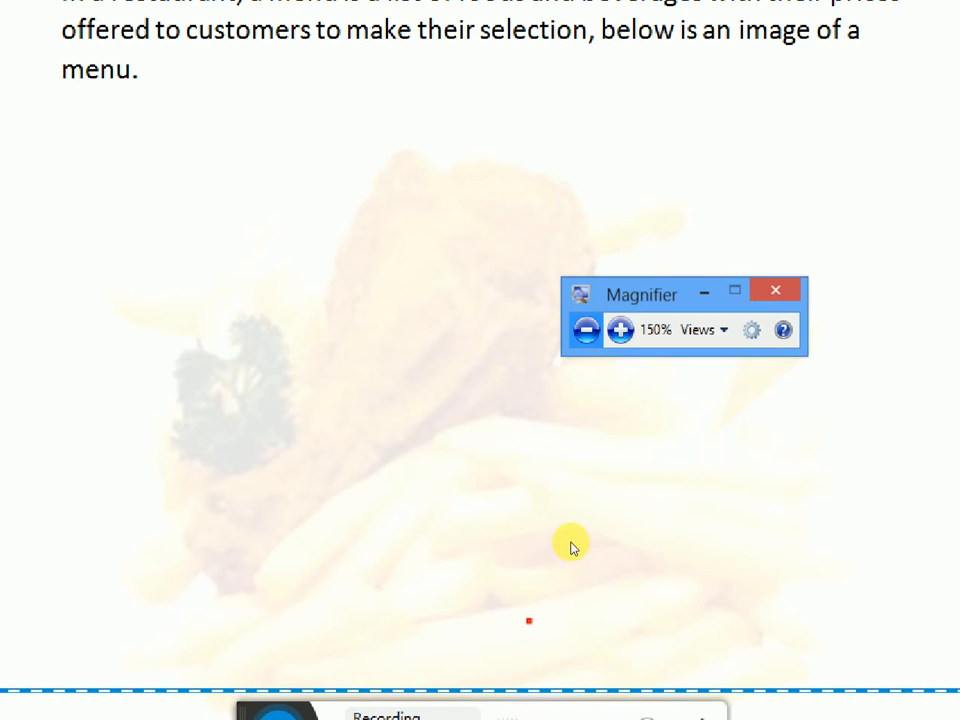
pyautogui.click(554, 489)
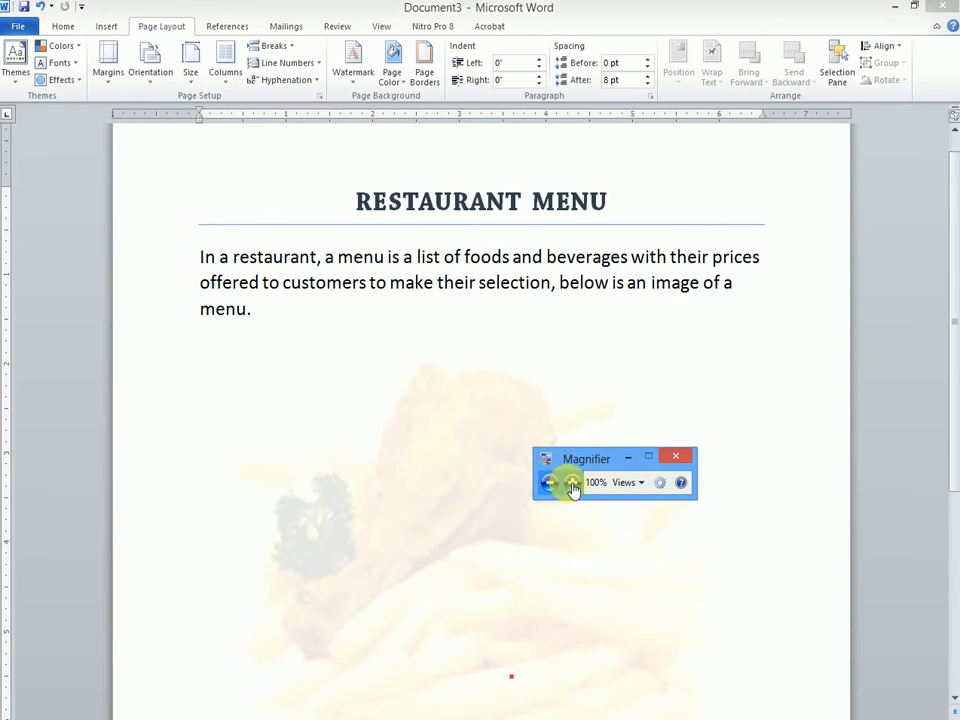
pyautogui.click(630, 457)
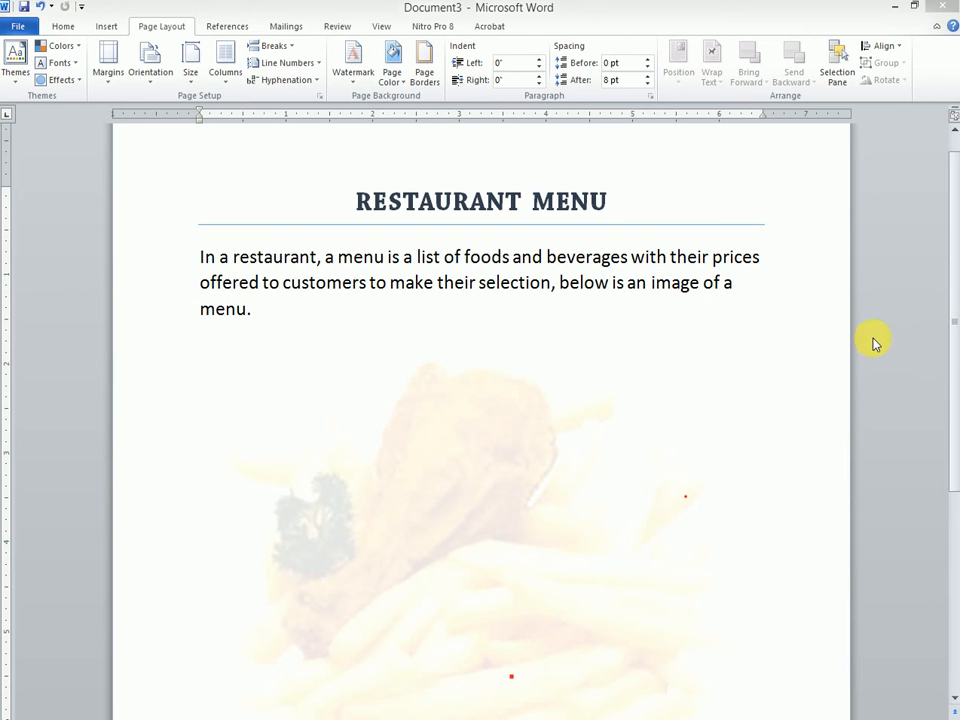
# Step: Look over the watermark on the page and consult the PowerPoint slide on picture uses before returning to Word
pyautogui.moveTo(945, 358)
pyautogui.mouseDown()
pyautogui.moveTo(954, 540)
pyautogui.moveTo(953, 358)
pyautogui.mouseUp()
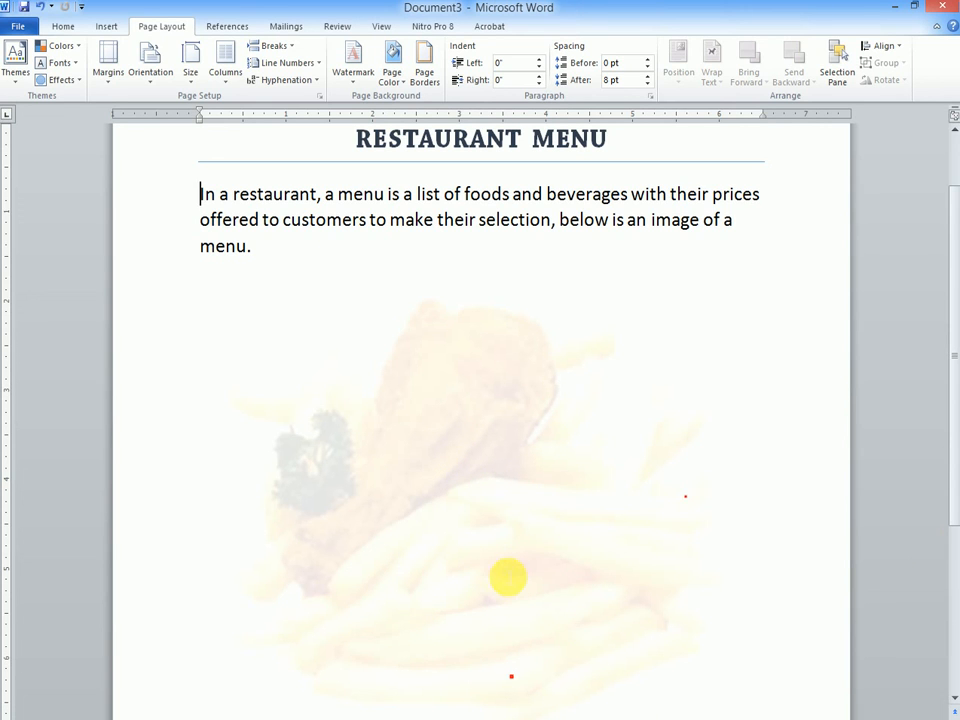
pyautogui.hotkey('alt', 'Tab')
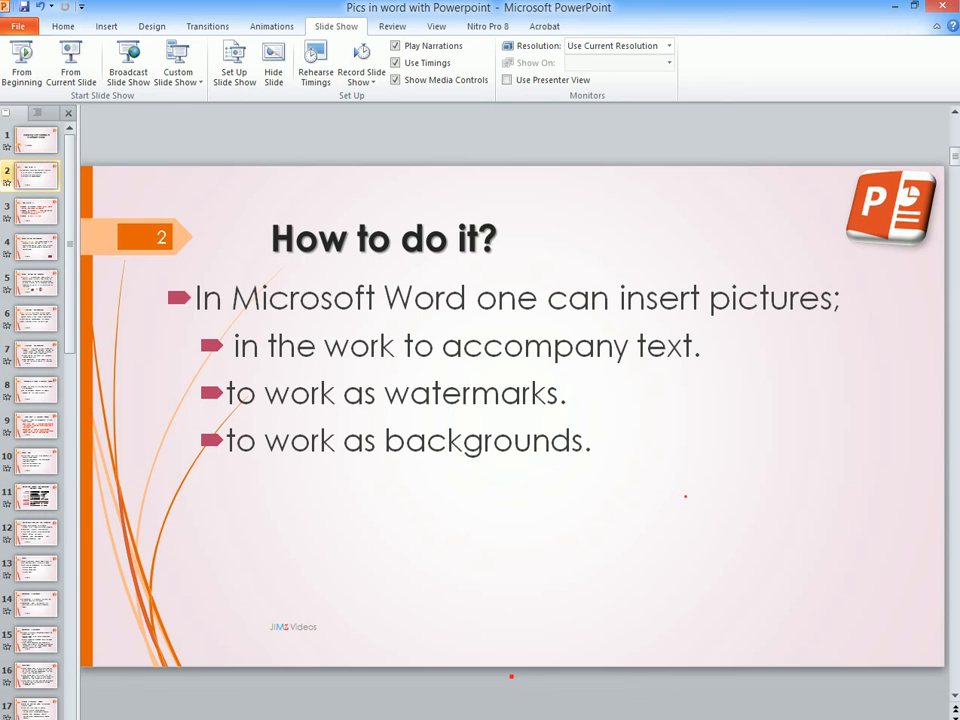
pyautogui.hotkey('alt', 'Tab')
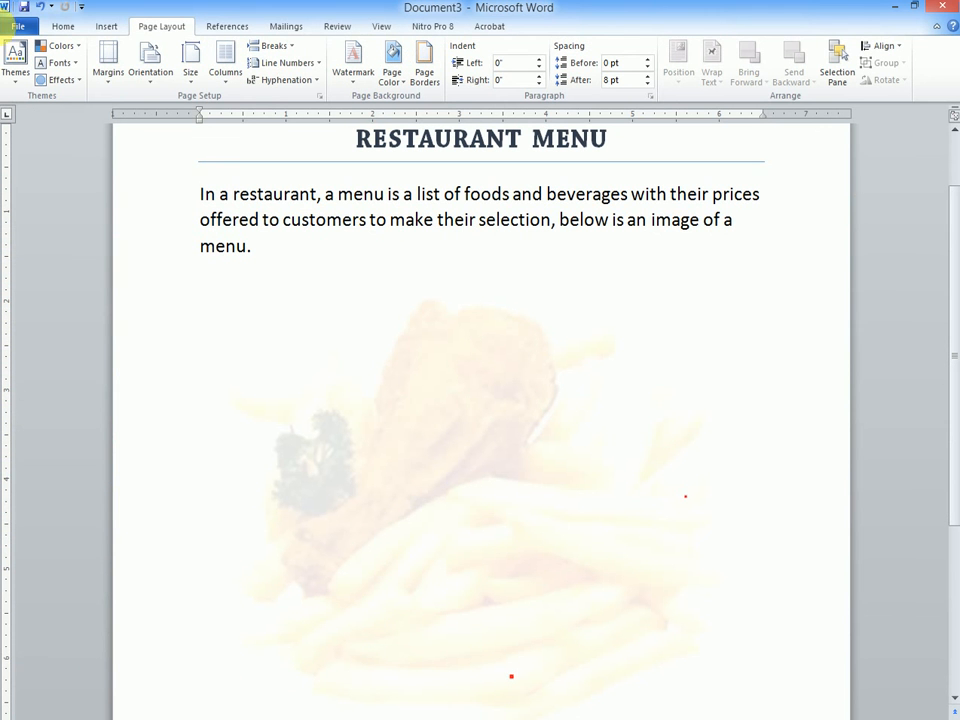
# Step: Open the Fill Effects options for the page color and magnify the screen to 150%
pyautogui.click(151, 28)
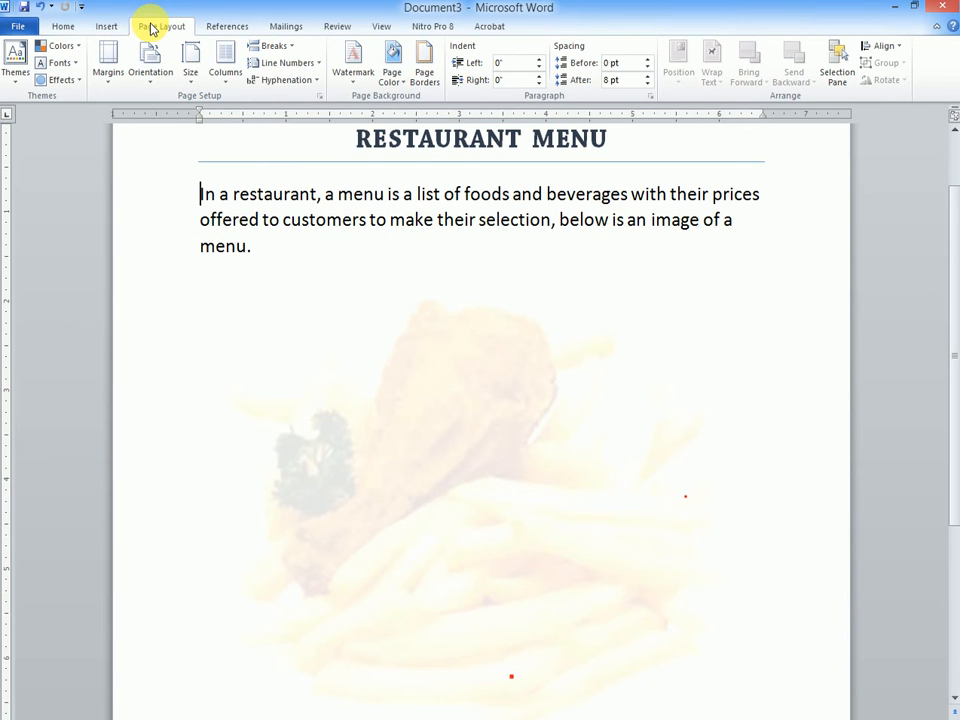
pyautogui.click(395, 77)
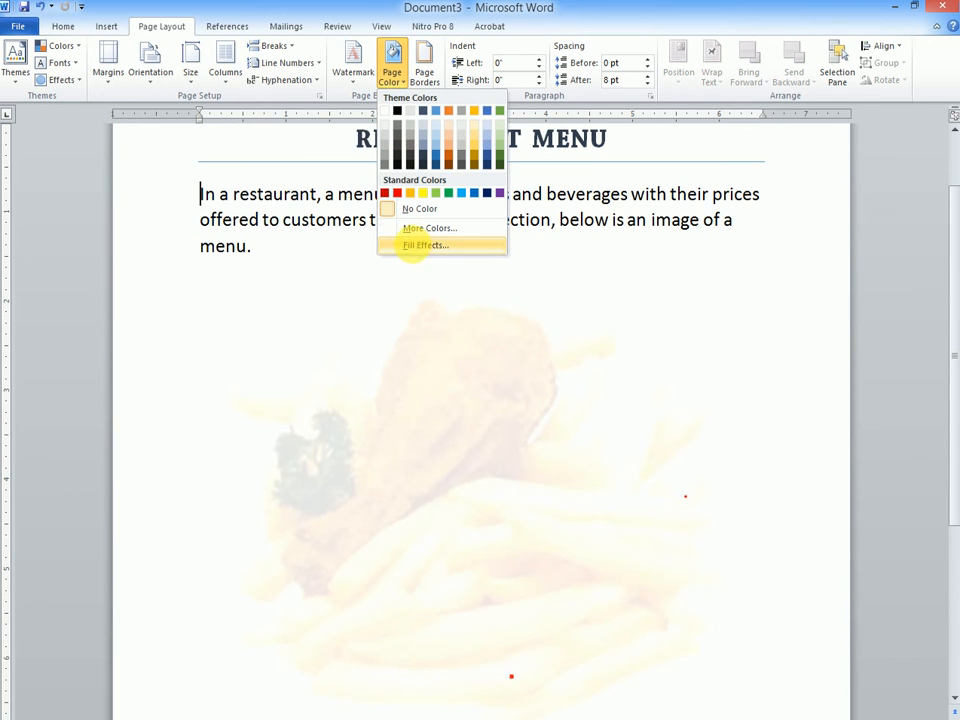
pyautogui.click(414, 248)
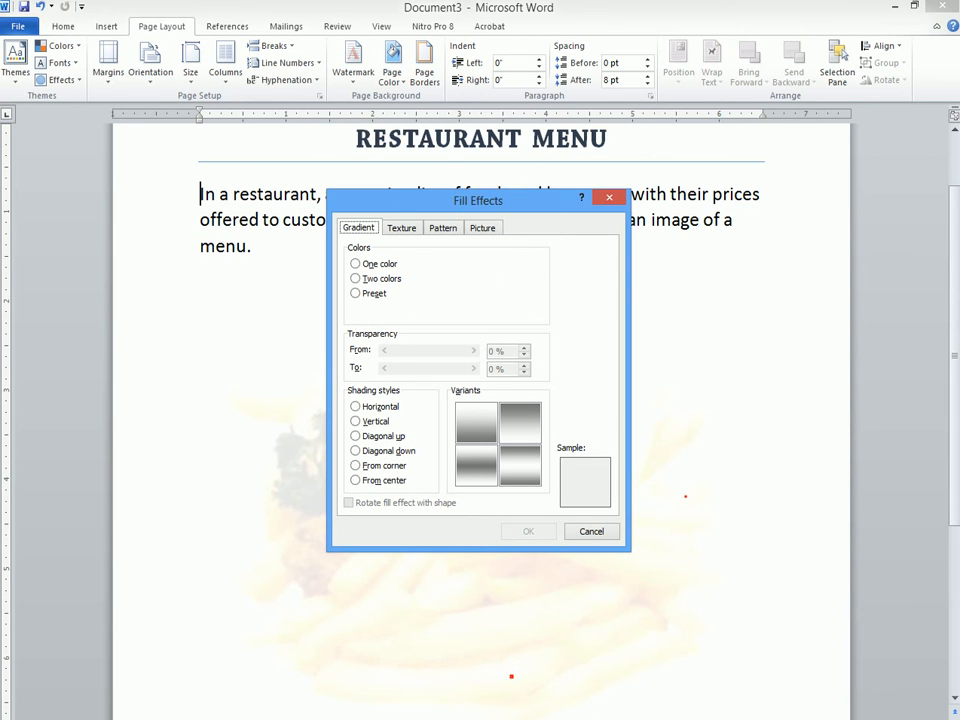
pyautogui.click(475, 719)
pyautogui.click(572, 482)
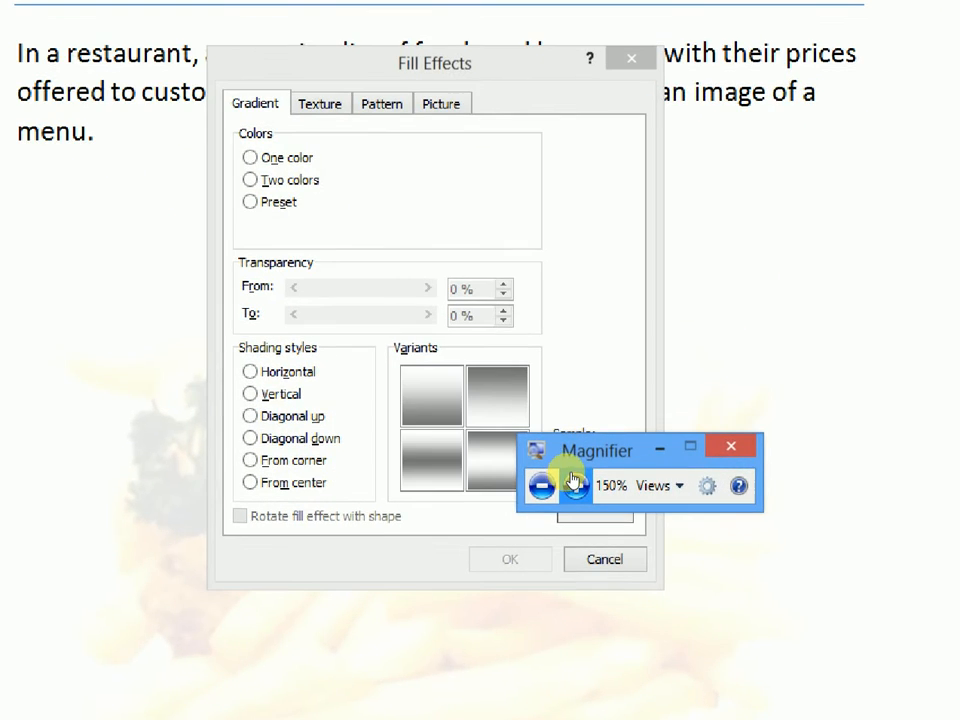
# Step: Fill the page background with the picture sample menu from the pics folder on the Desktop
pyautogui.click(457, 133)
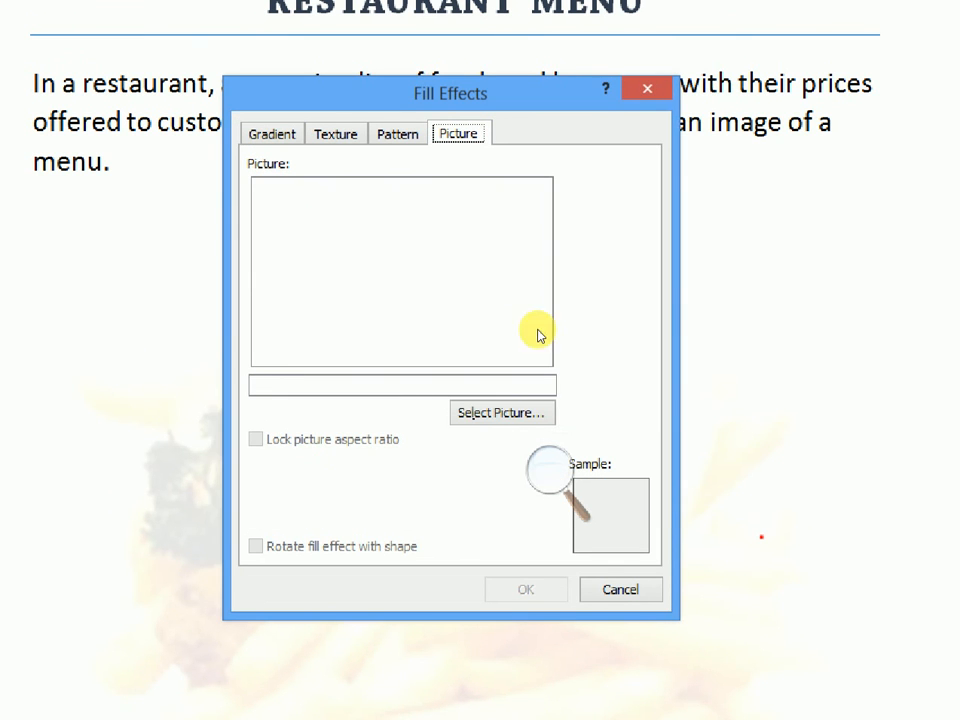
pyautogui.click(495, 415)
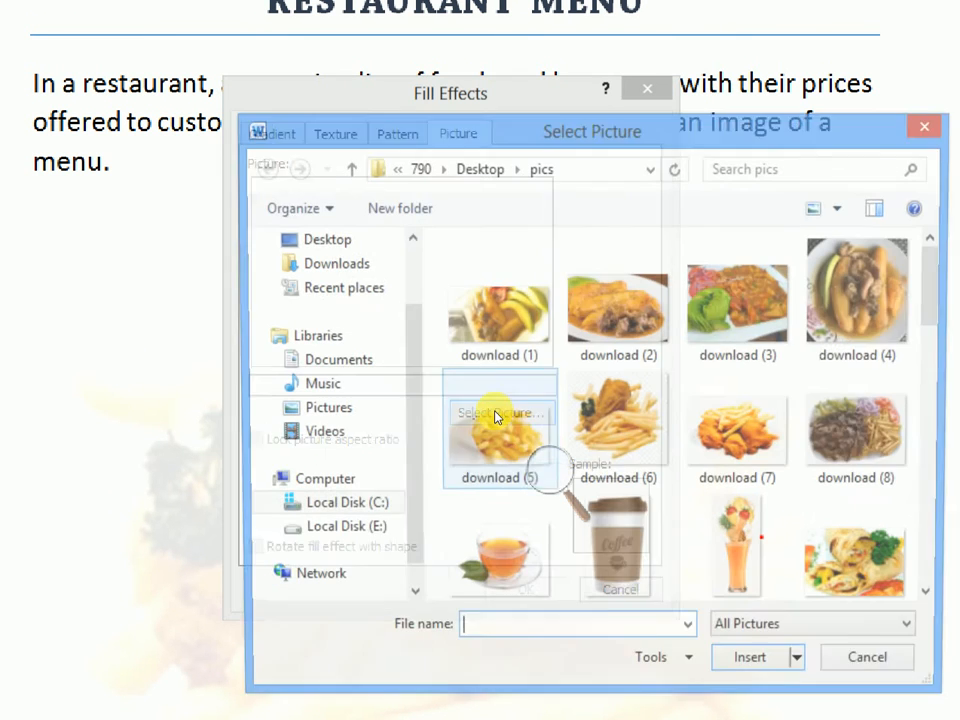
pyautogui.scroll(-1, 800, 340)
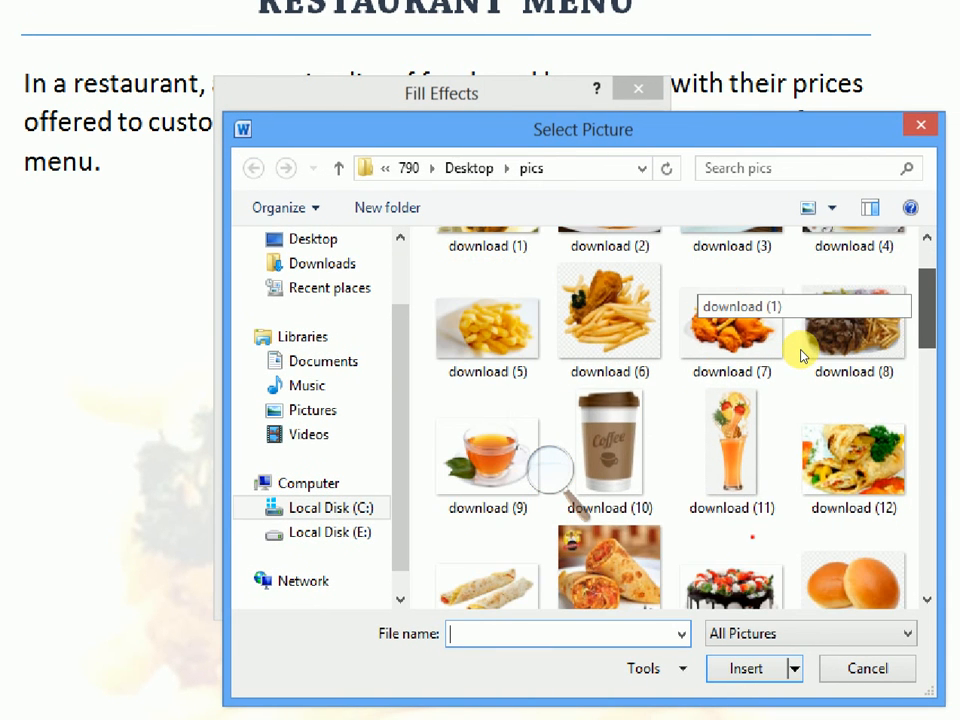
pyautogui.scroll(-1, 800, 350)
pyautogui.scroll(-6, 800, 370)
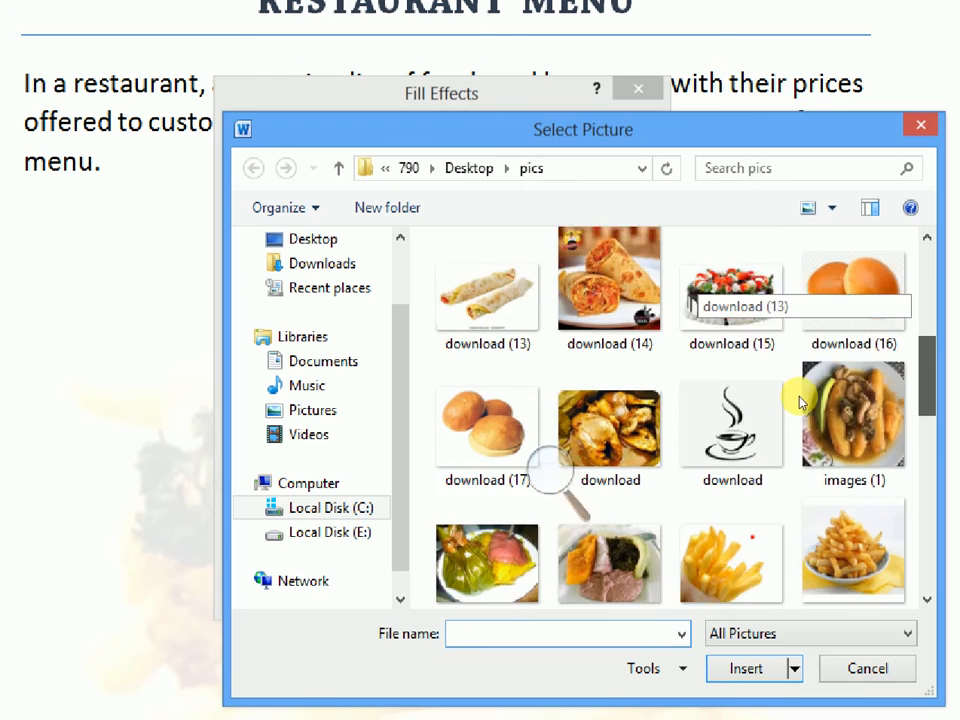
pyautogui.scroll(-3, 790, 490)
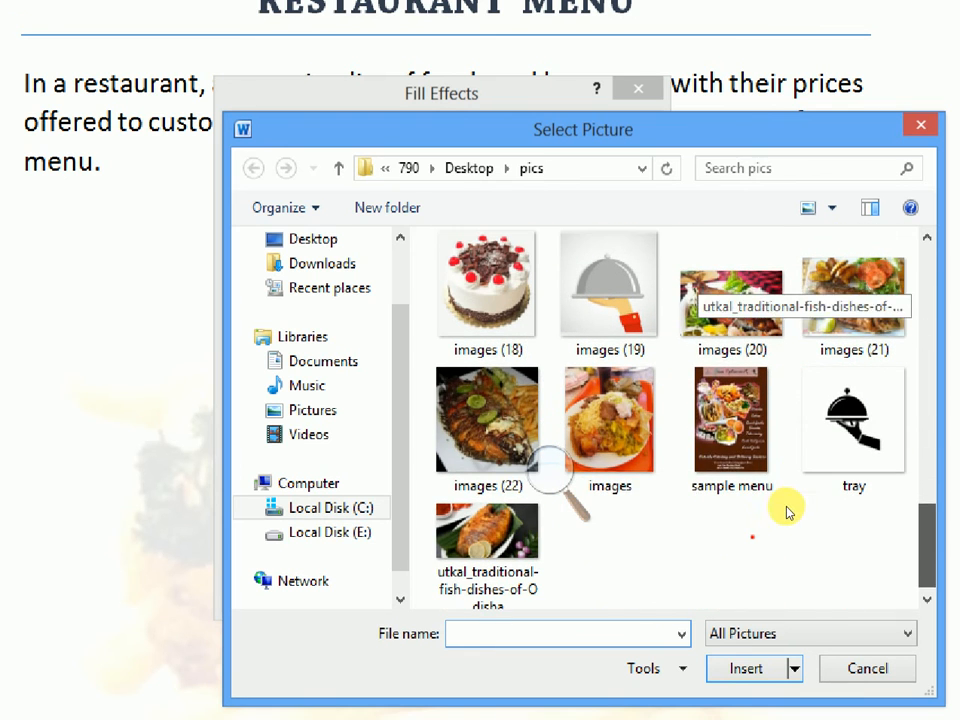
pyautogui.click(683, 428)
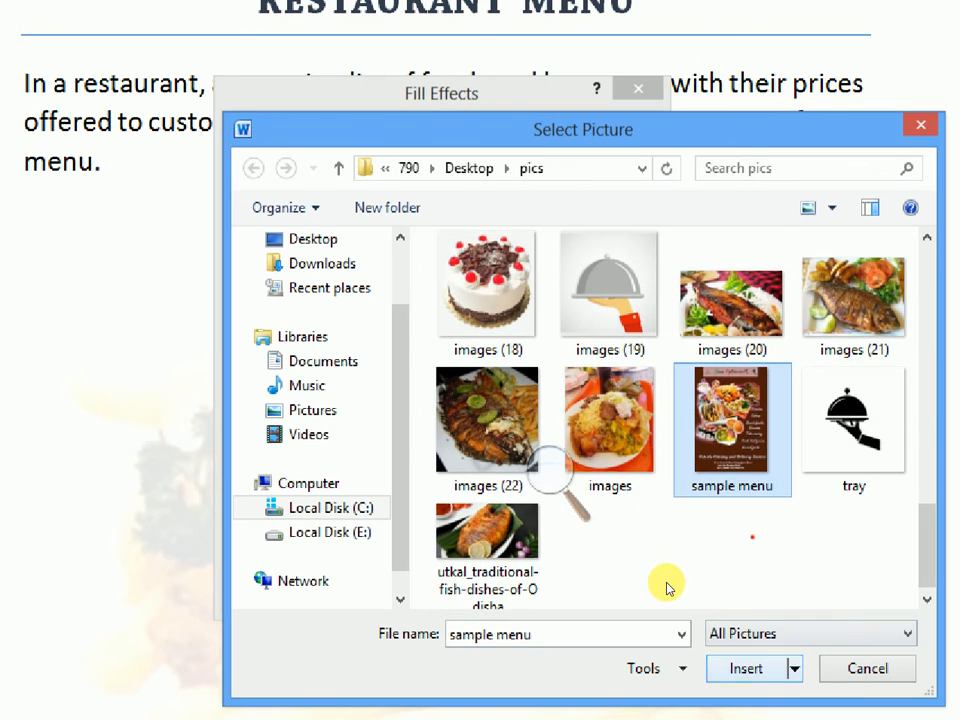
pyautogui.press('Return')
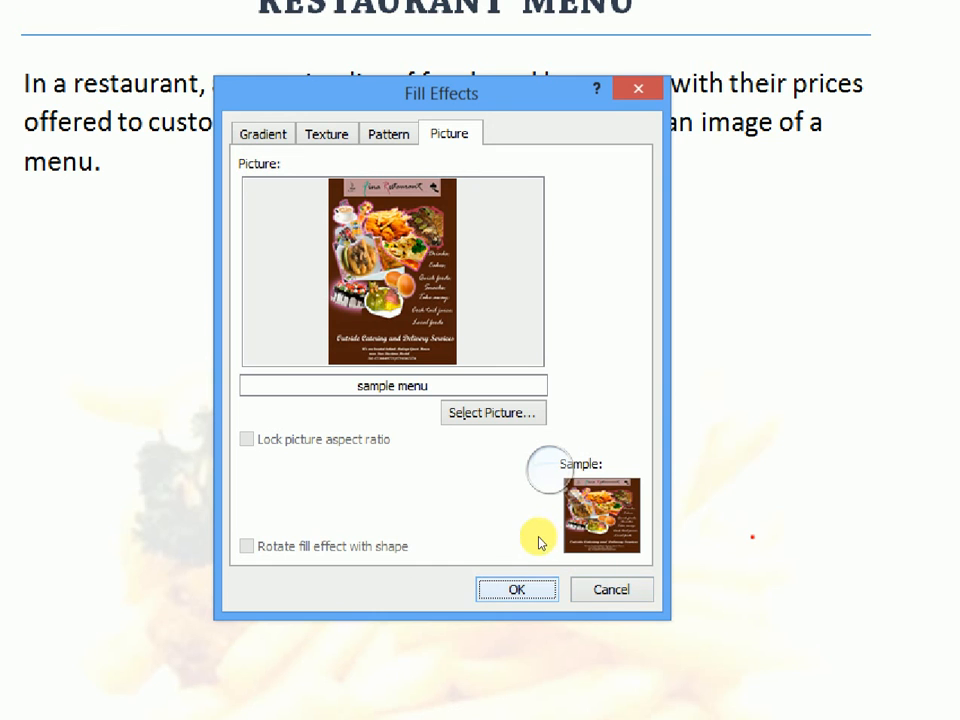
pyautogui.press('Return')
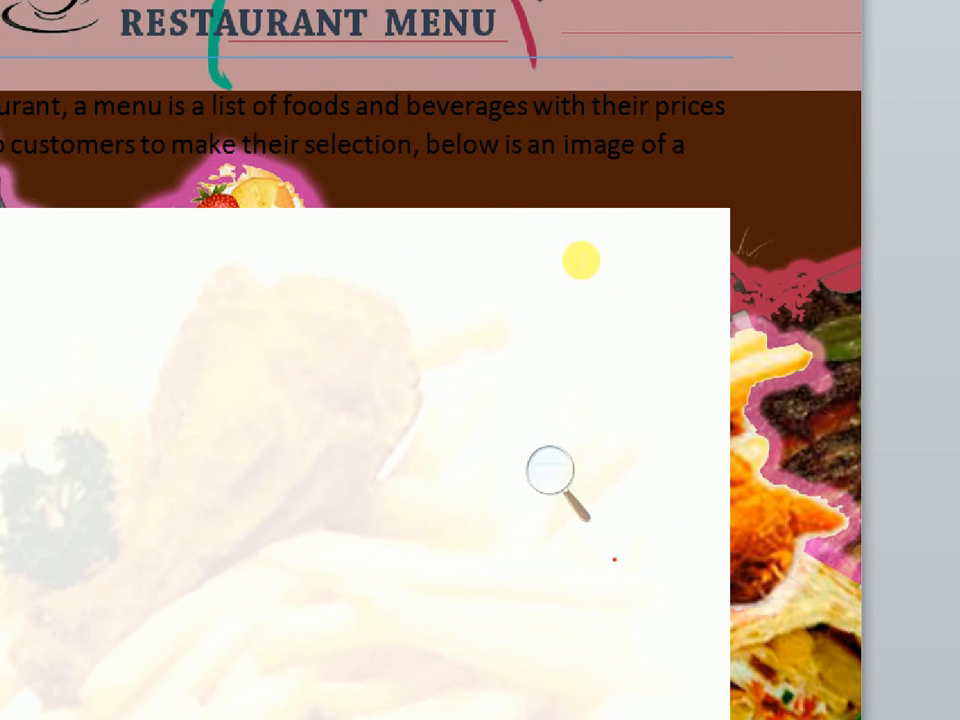
# Step: Restore the screen magnification to 100%, look over the page background, and minimize the Magnifier
pyautogui.click(552, 472)
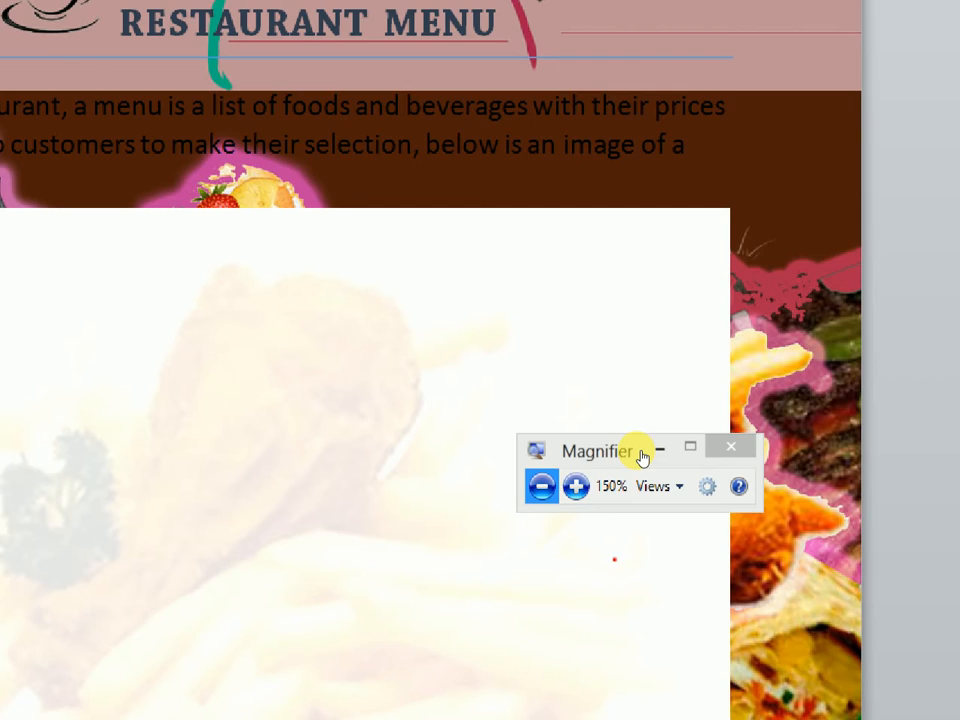
pyautogui.click(541, 486)
pyautogui.moveTo(950, 272); pyautogui.dragTo(945, 499)
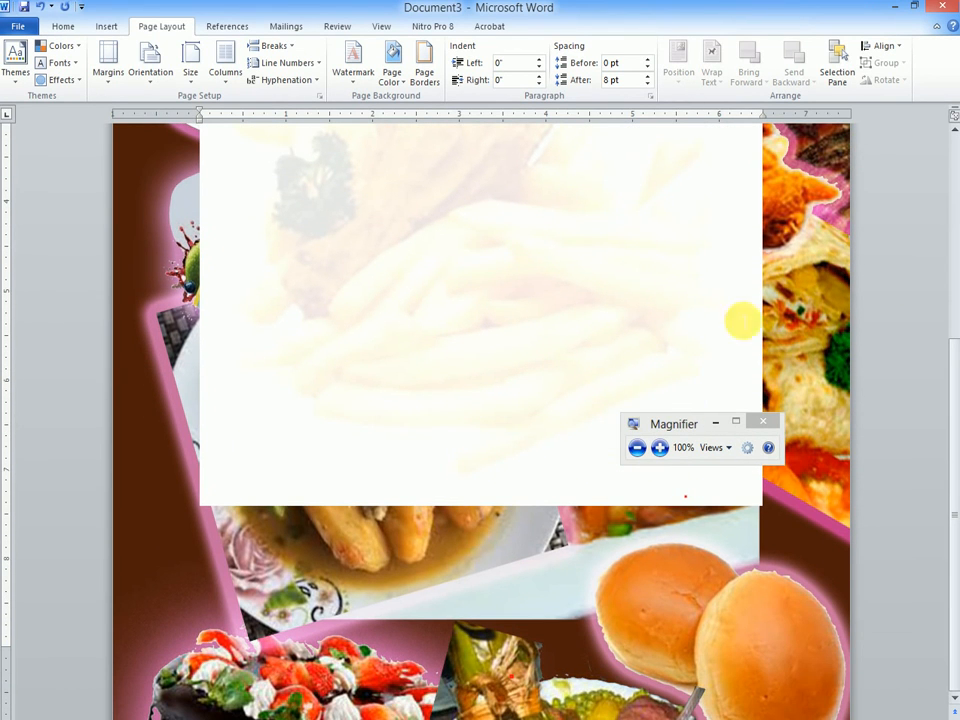
pyautogui.click(712, 424)
# Step: Remove the picture watermark covering the page background
pyautogui.moveTo(951, 390); pyautogui.dragTo(951, 265)
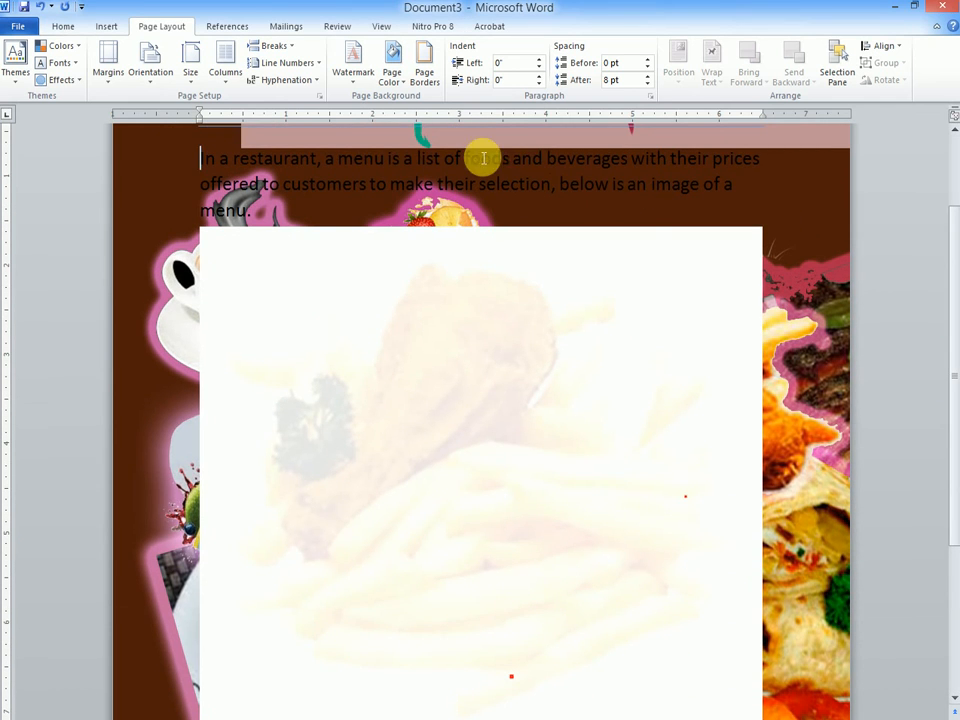
pyautogui.click(353, 66)
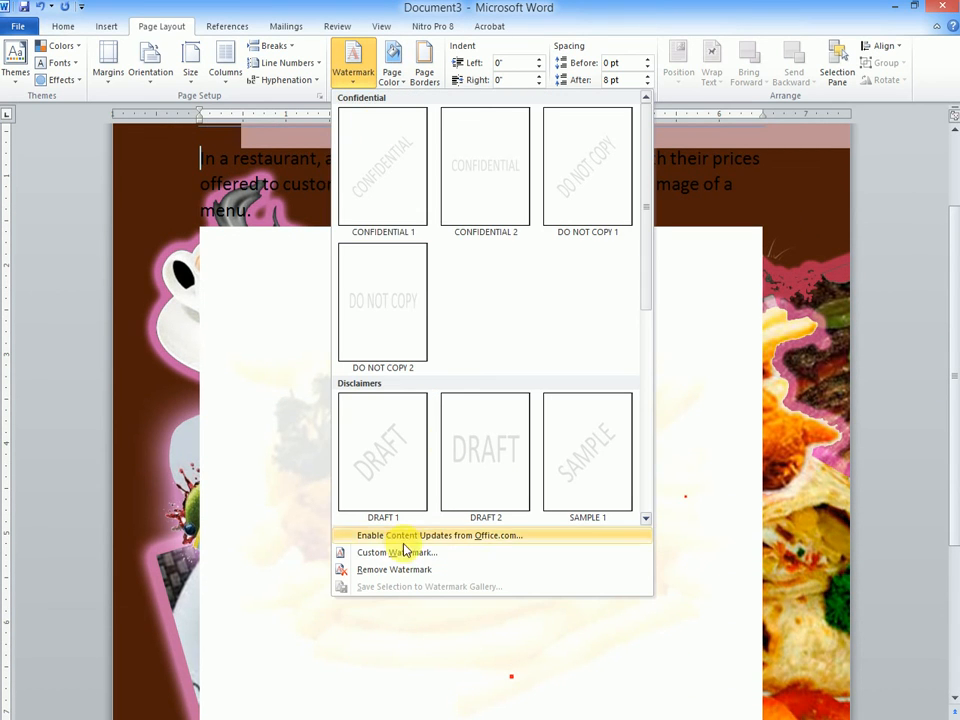
pyautogui.click(385, 570)
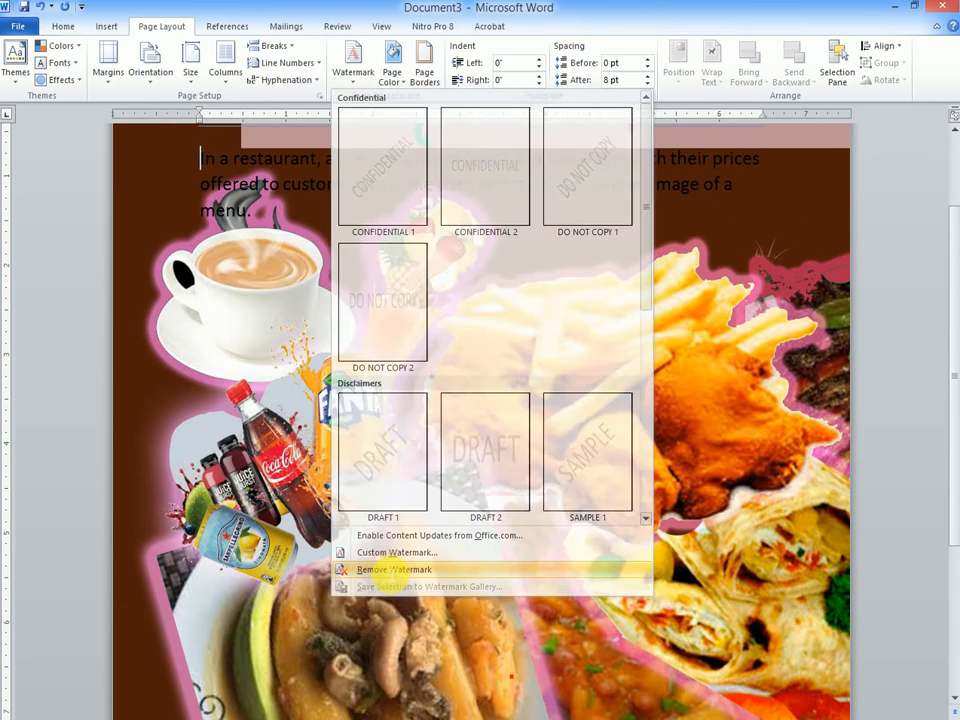
pyautogui.scroll(3, 950, 265)
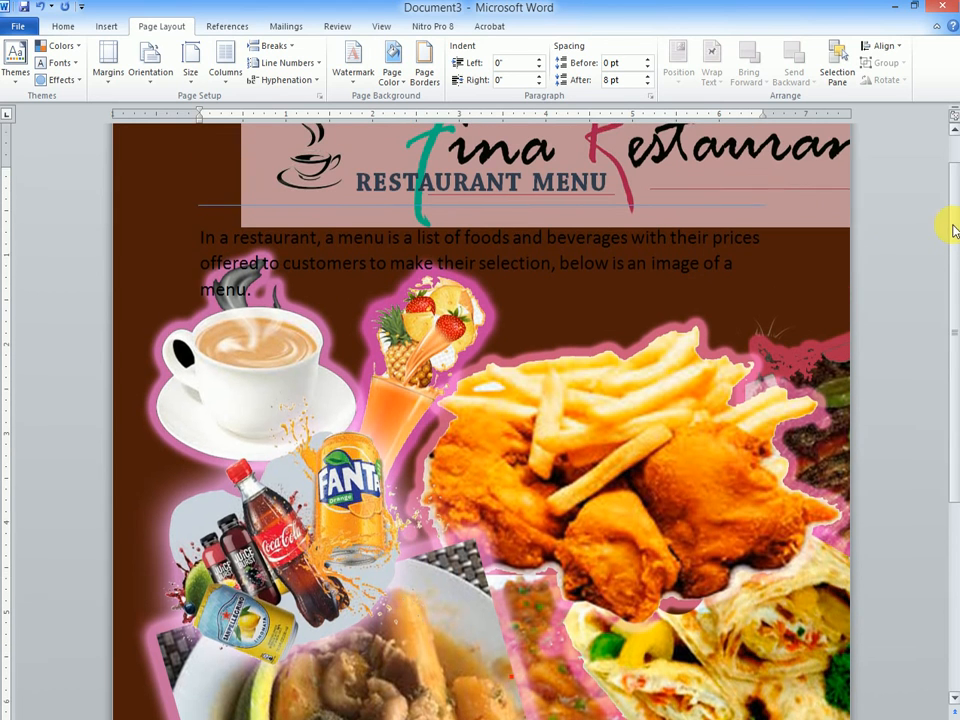
# Step: Change the font color of the RESTAURANT MENU heading and the paragraph beneath it to white, and look over the page
pyautogui.moveTo(765, 285); pyautogui.dragTo(337, 157)
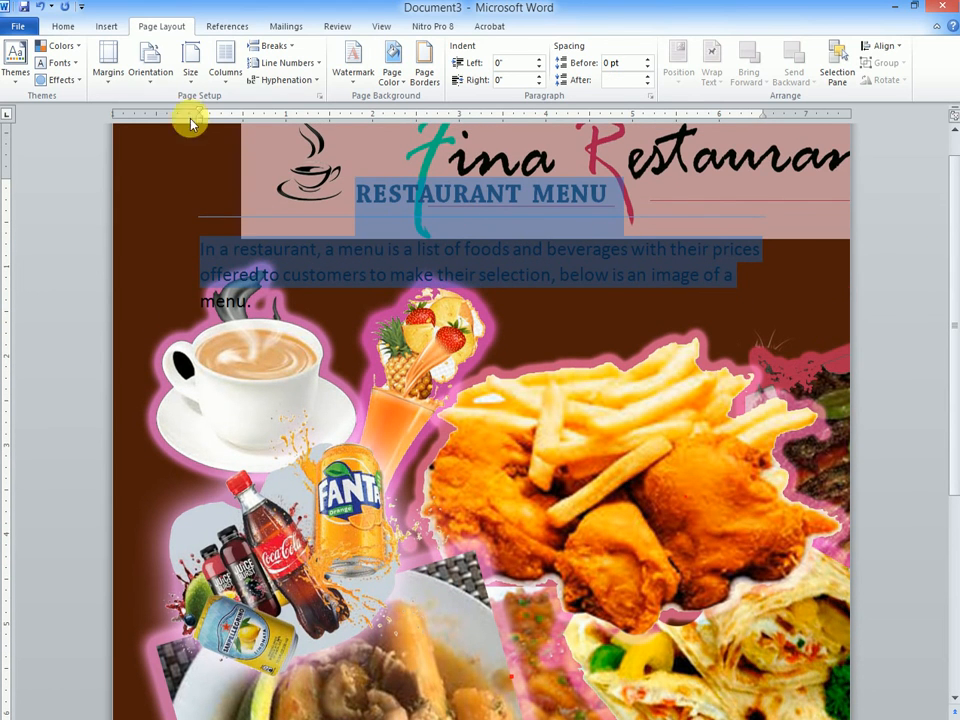
pyautogui.click(669, 309)
pyautogui.moveTo(741, 300); pyautogui.dragTo(311, 171)
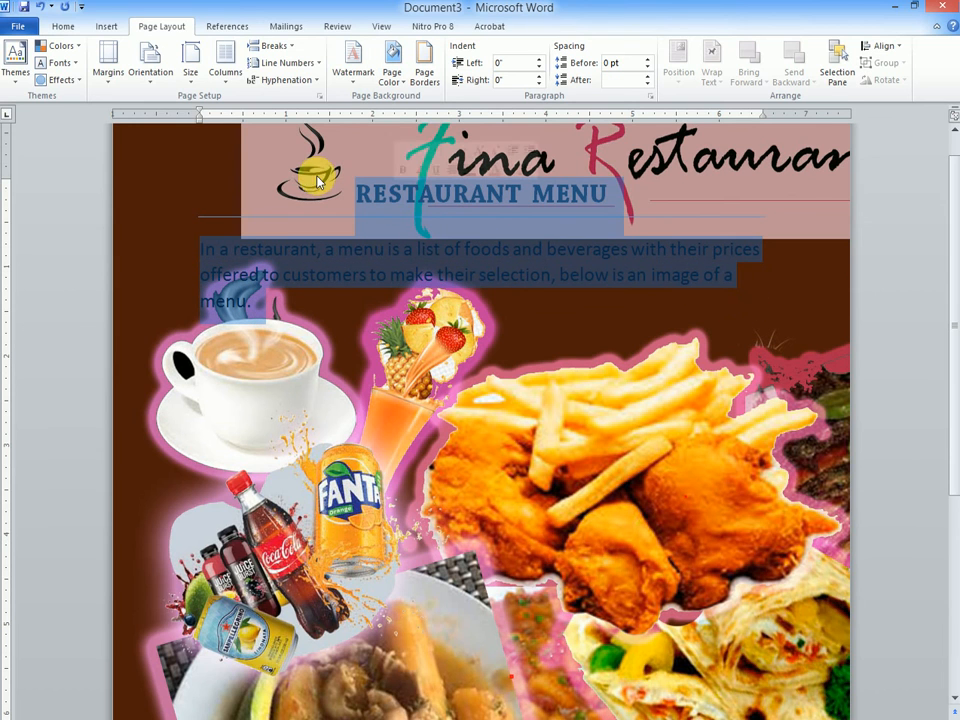
pyautogui.click(61, 27)
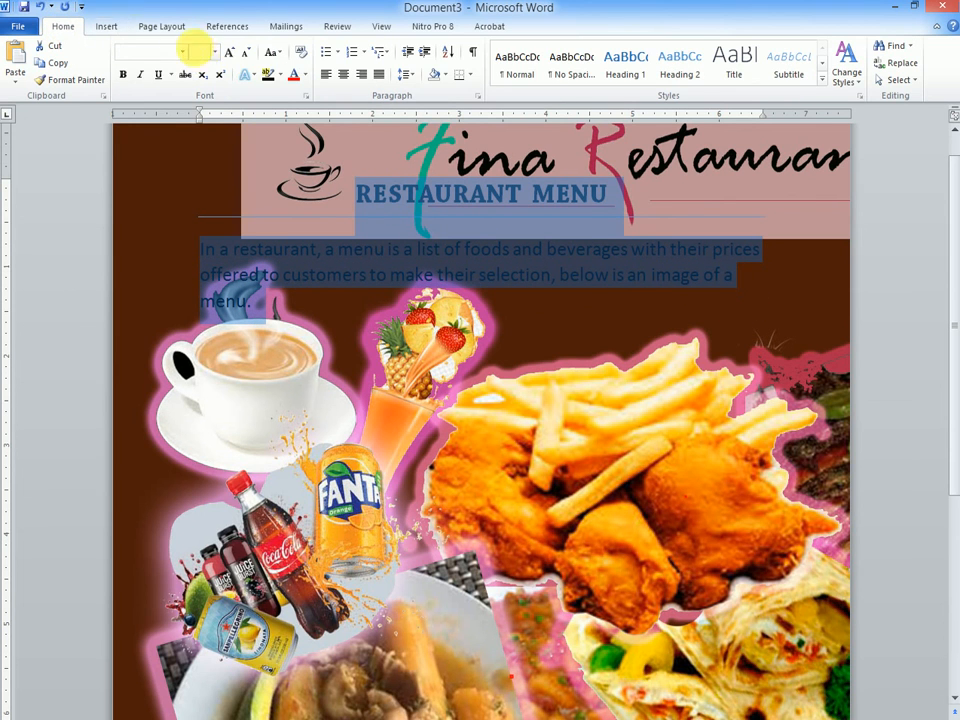
pyautogui.click(304, 76)
pyautogui.click(294, 123)
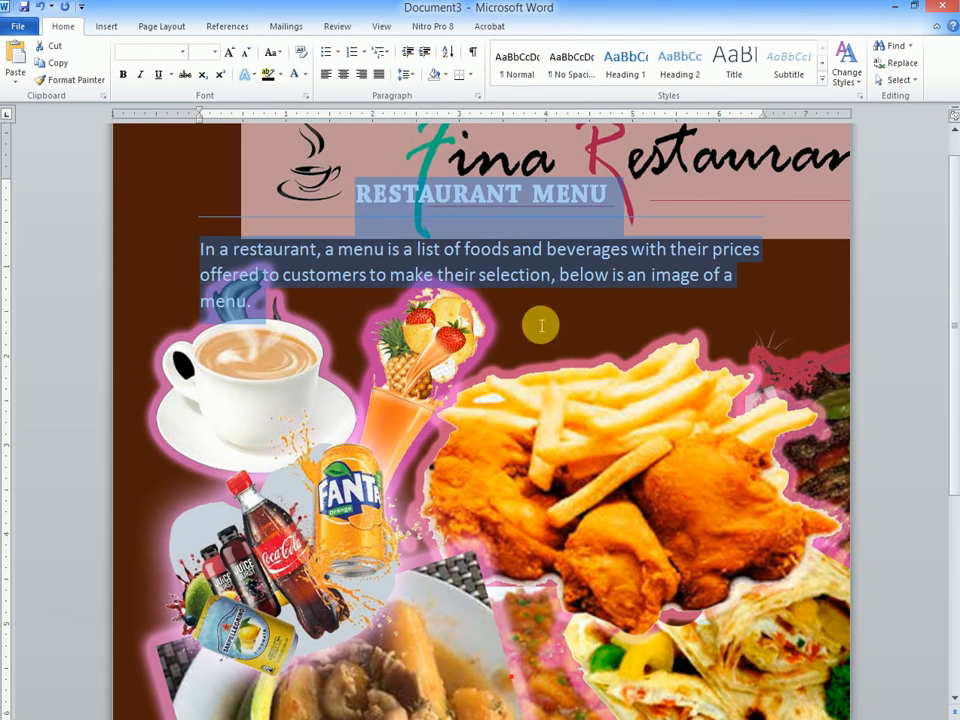
pyautogui.click(604, 354)
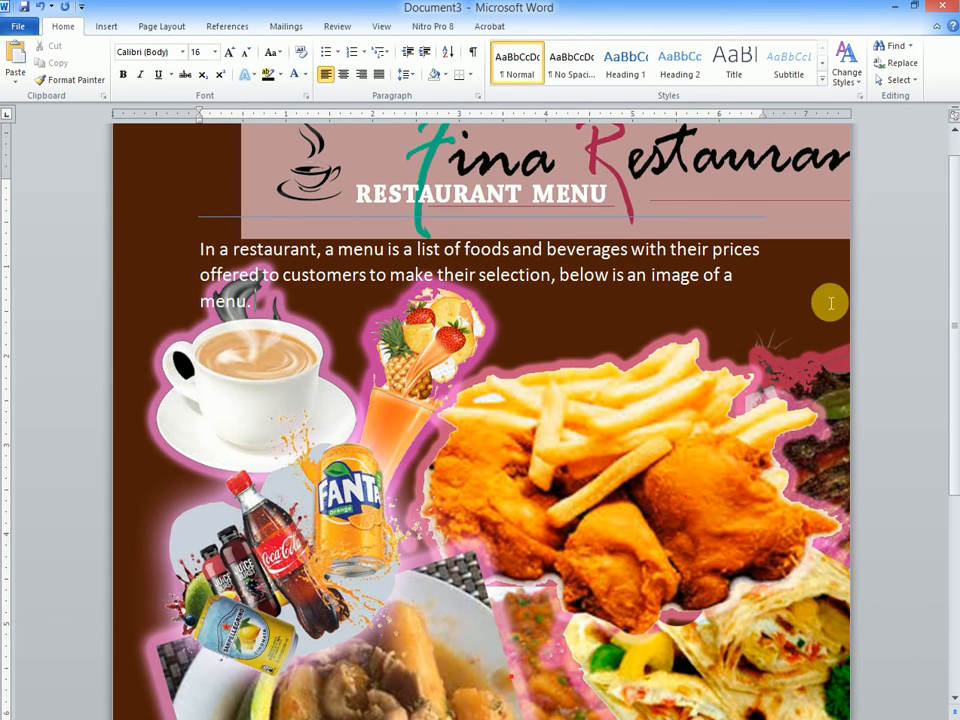
pyautogui.moveTo(949, 272); pyautogui.dragTo(940, 478)
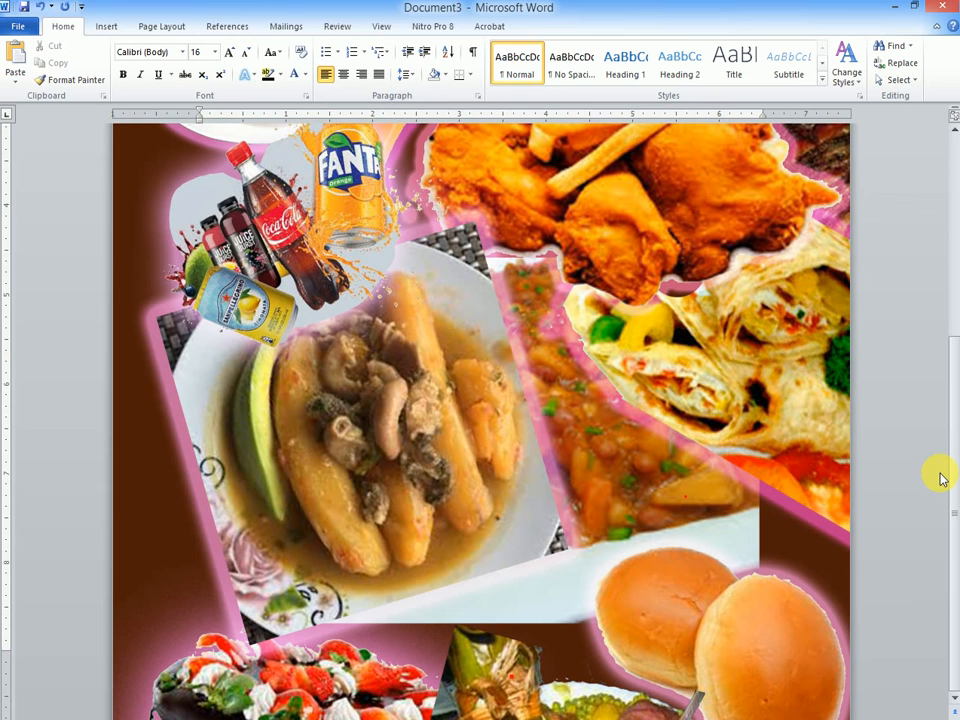